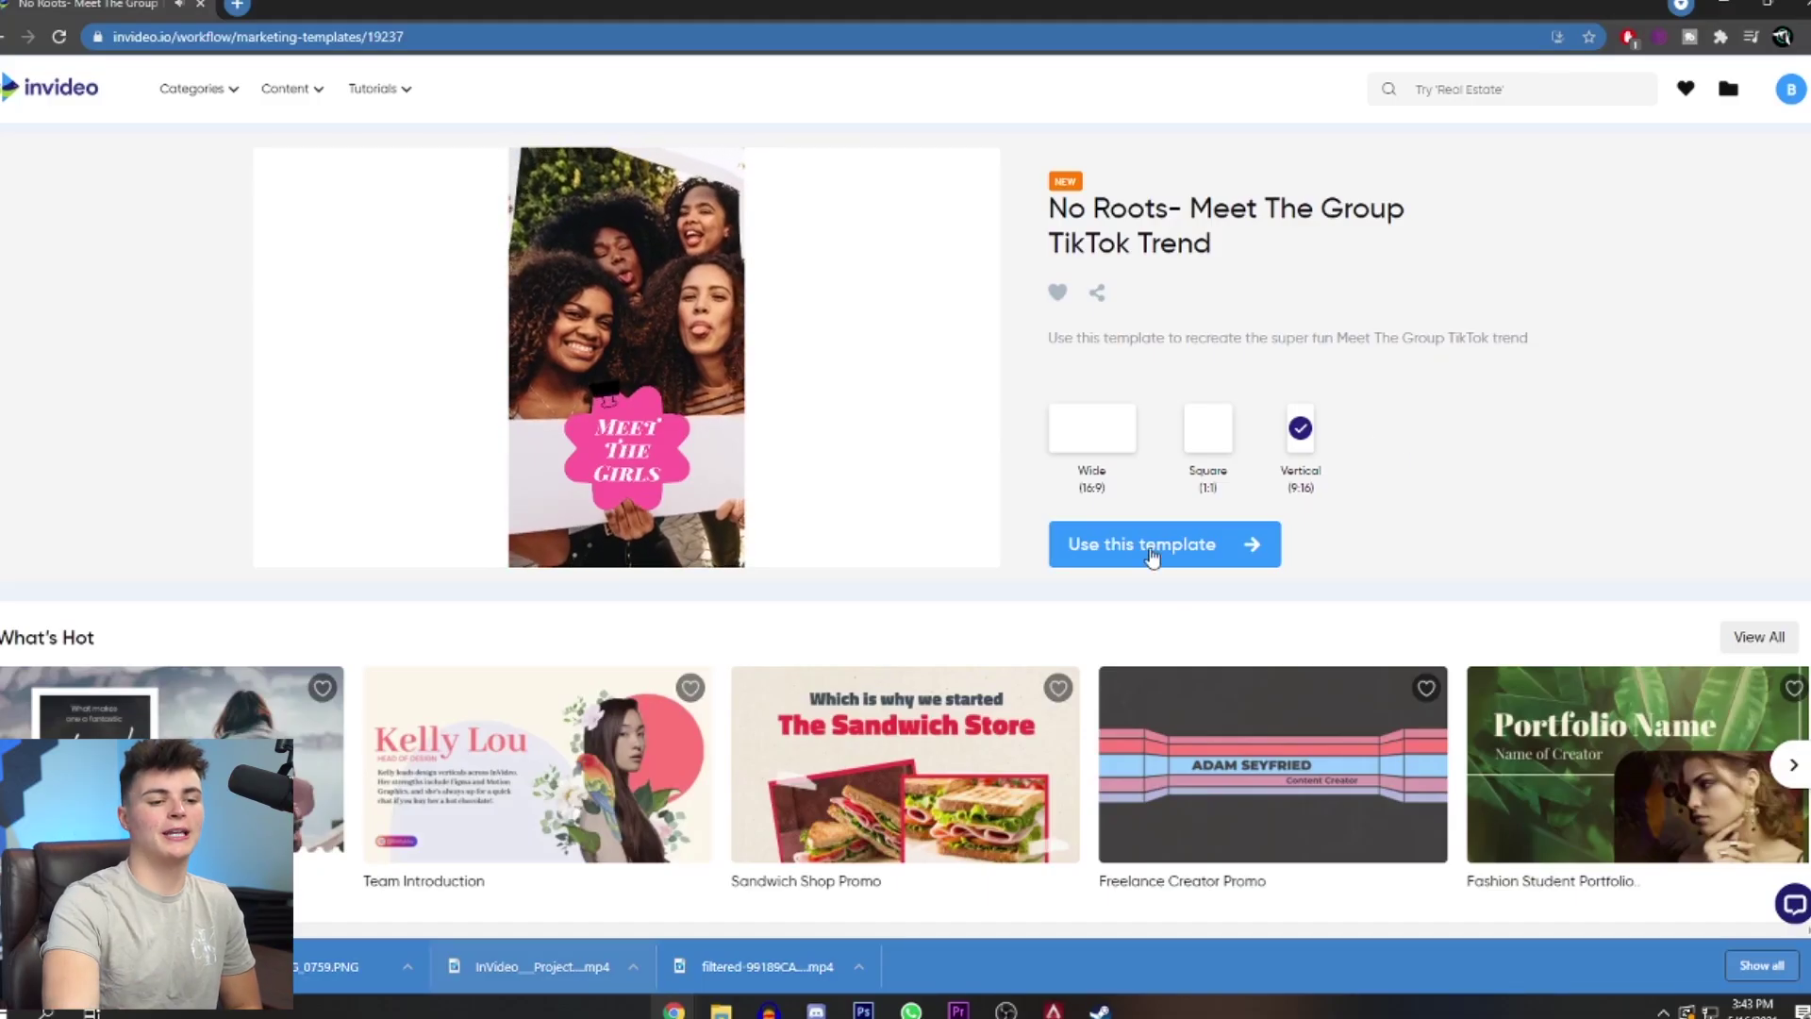
# Open the vertical No Roots- Meet The Group TikTok Trend template for editing and scrub through its opening scenes.
pyautogui.click(1152, 551)
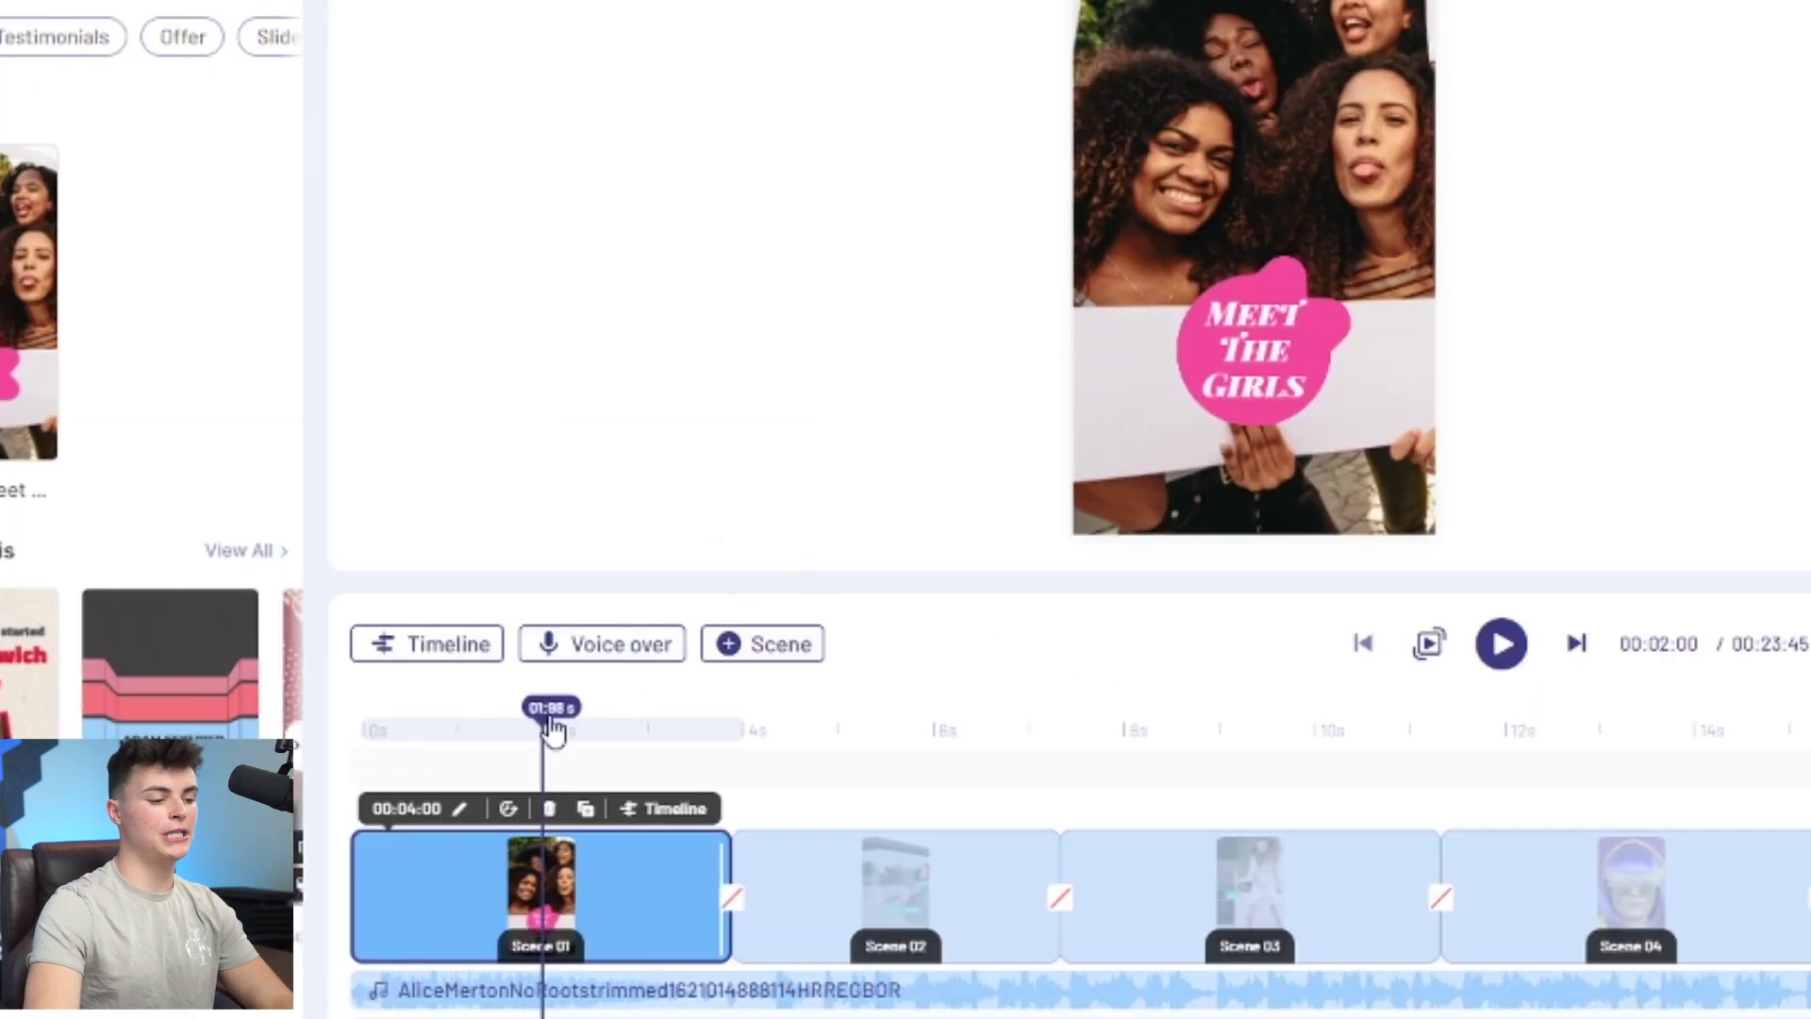
pyautogui.moveTo(474, 674); pyautogui.dragTo(1002, 672)
pyautogui.moveTo(1406, 751); pyautogui.dragTo(577, 719)
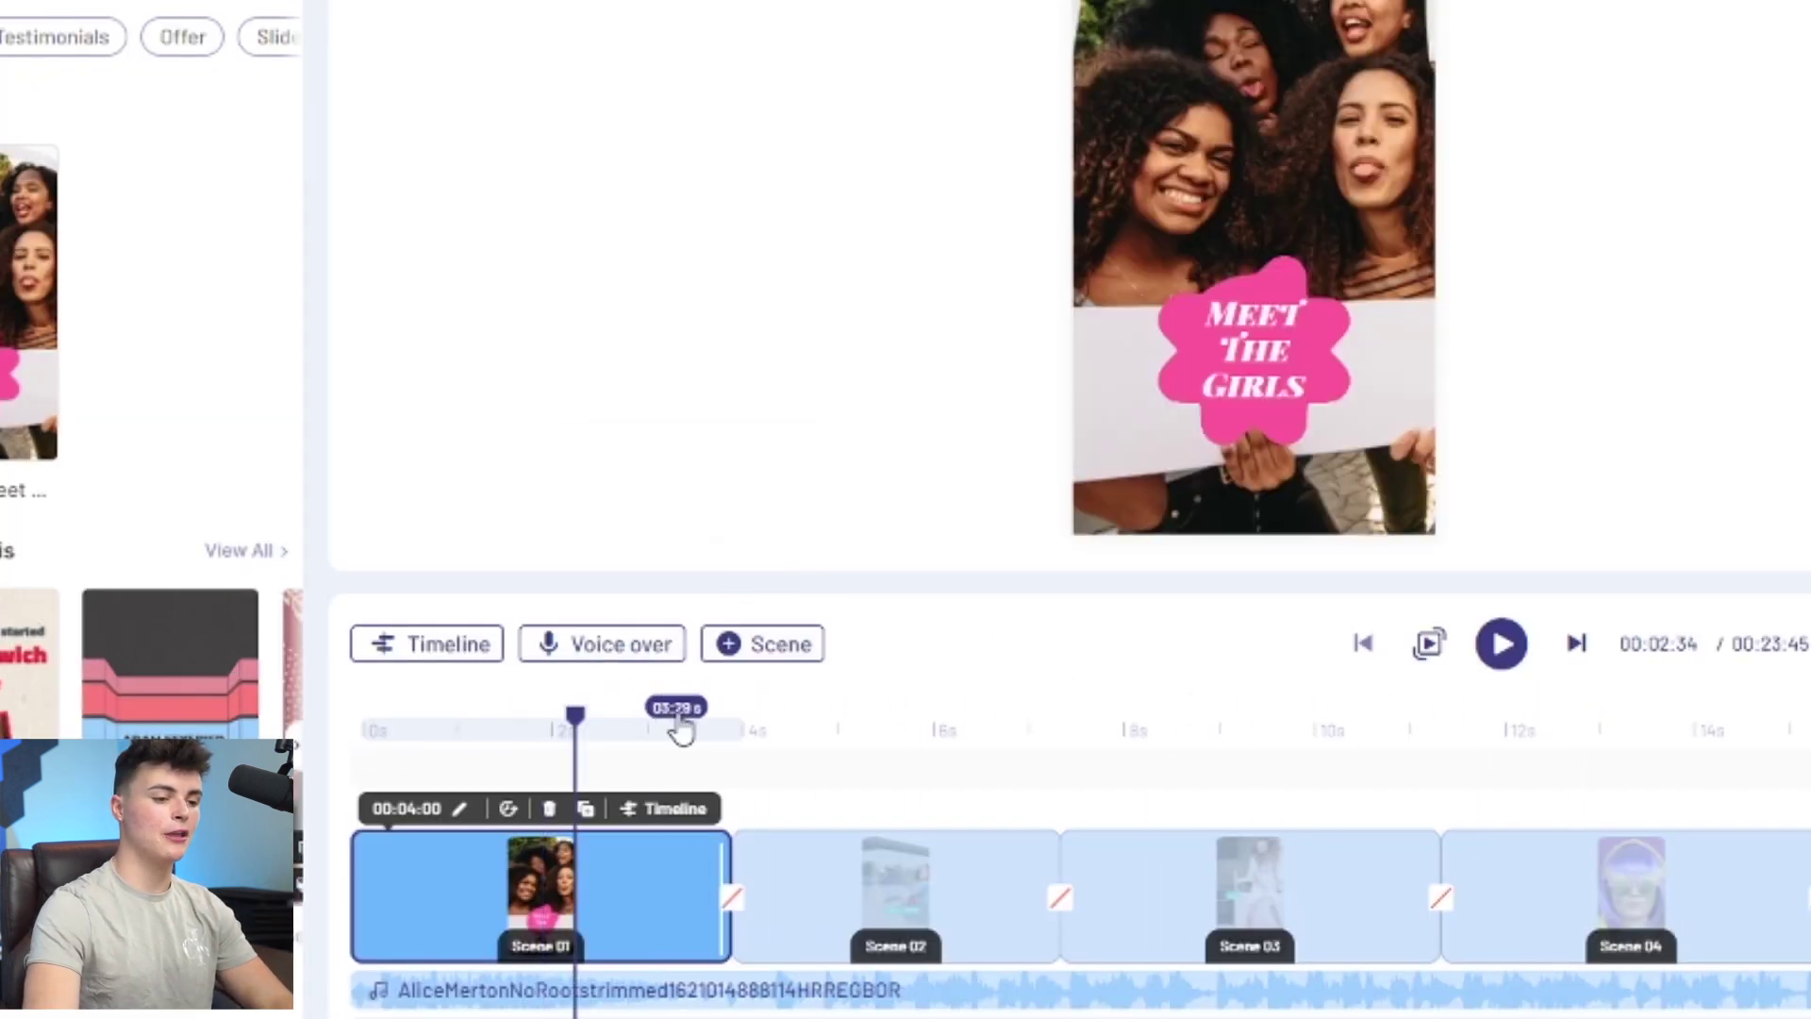
pyautogui.click(649, 637)
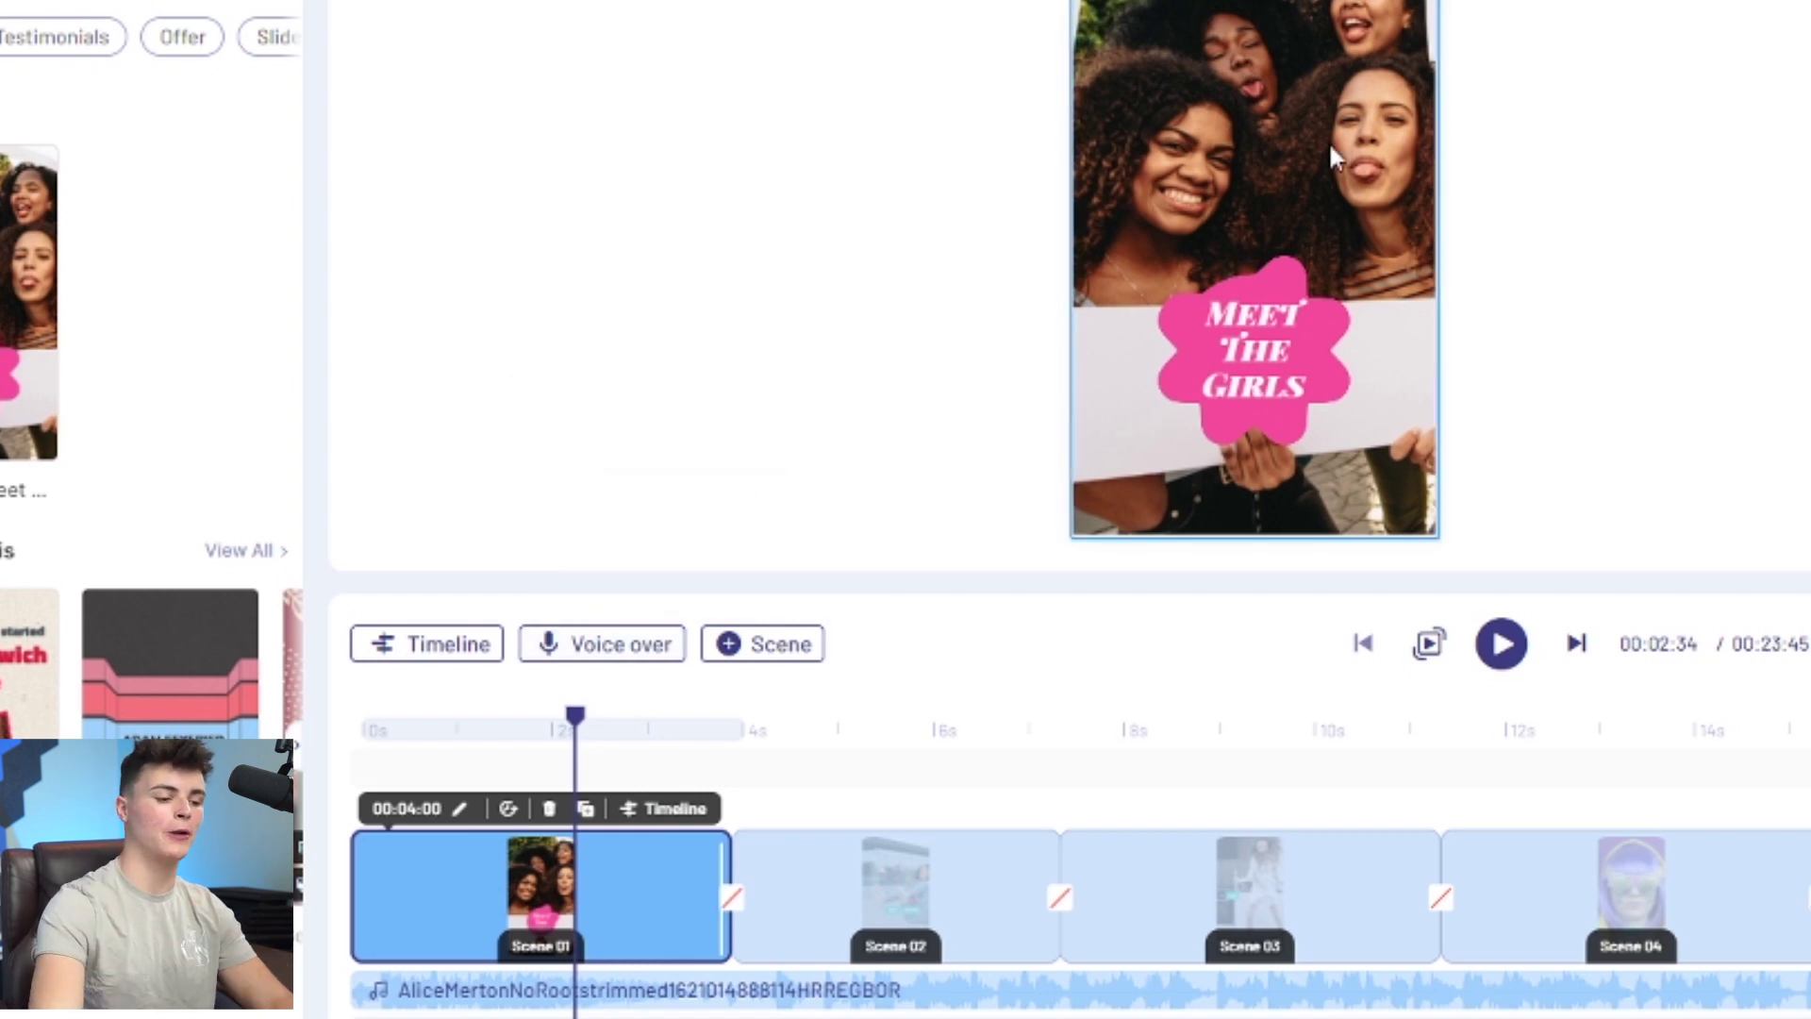
pyautogui.moveTo(601, 711); pyautogui.dragTo(783, 714)
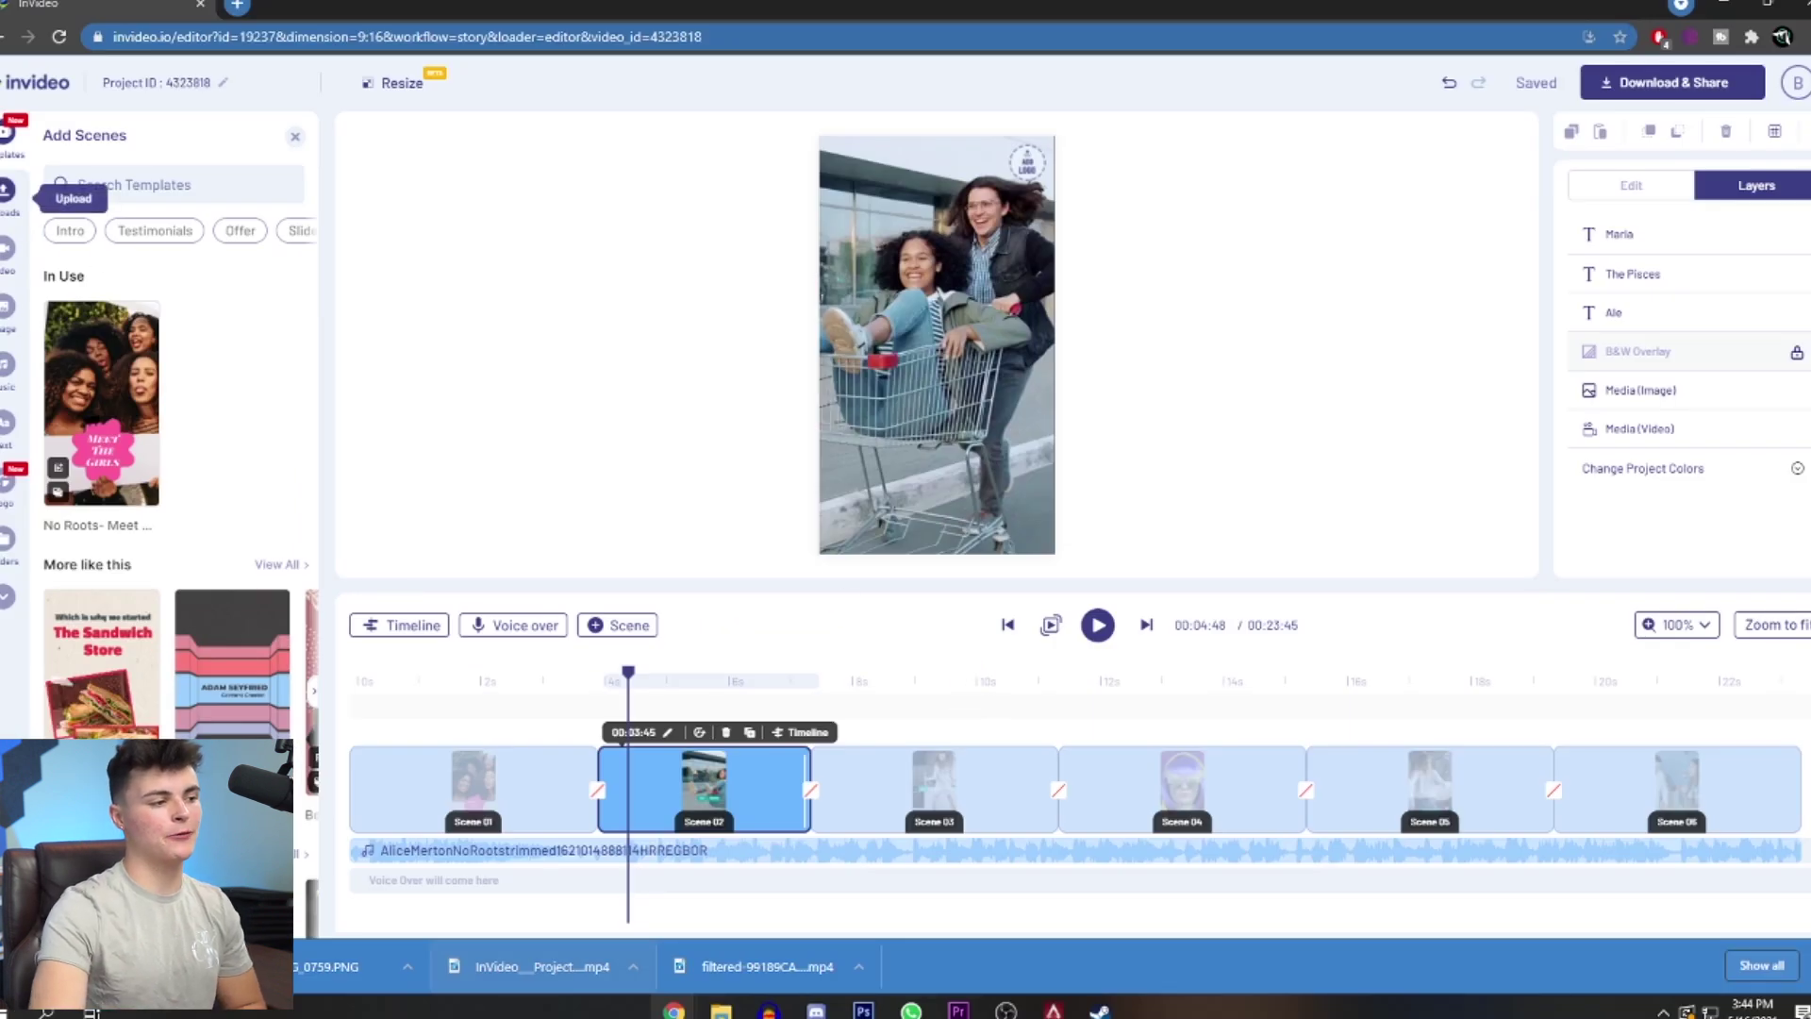
# Replace the group photo in Scene 01 with the uploaded headset selfie and check it on the timeline.
pyautogui.click(7, 189)
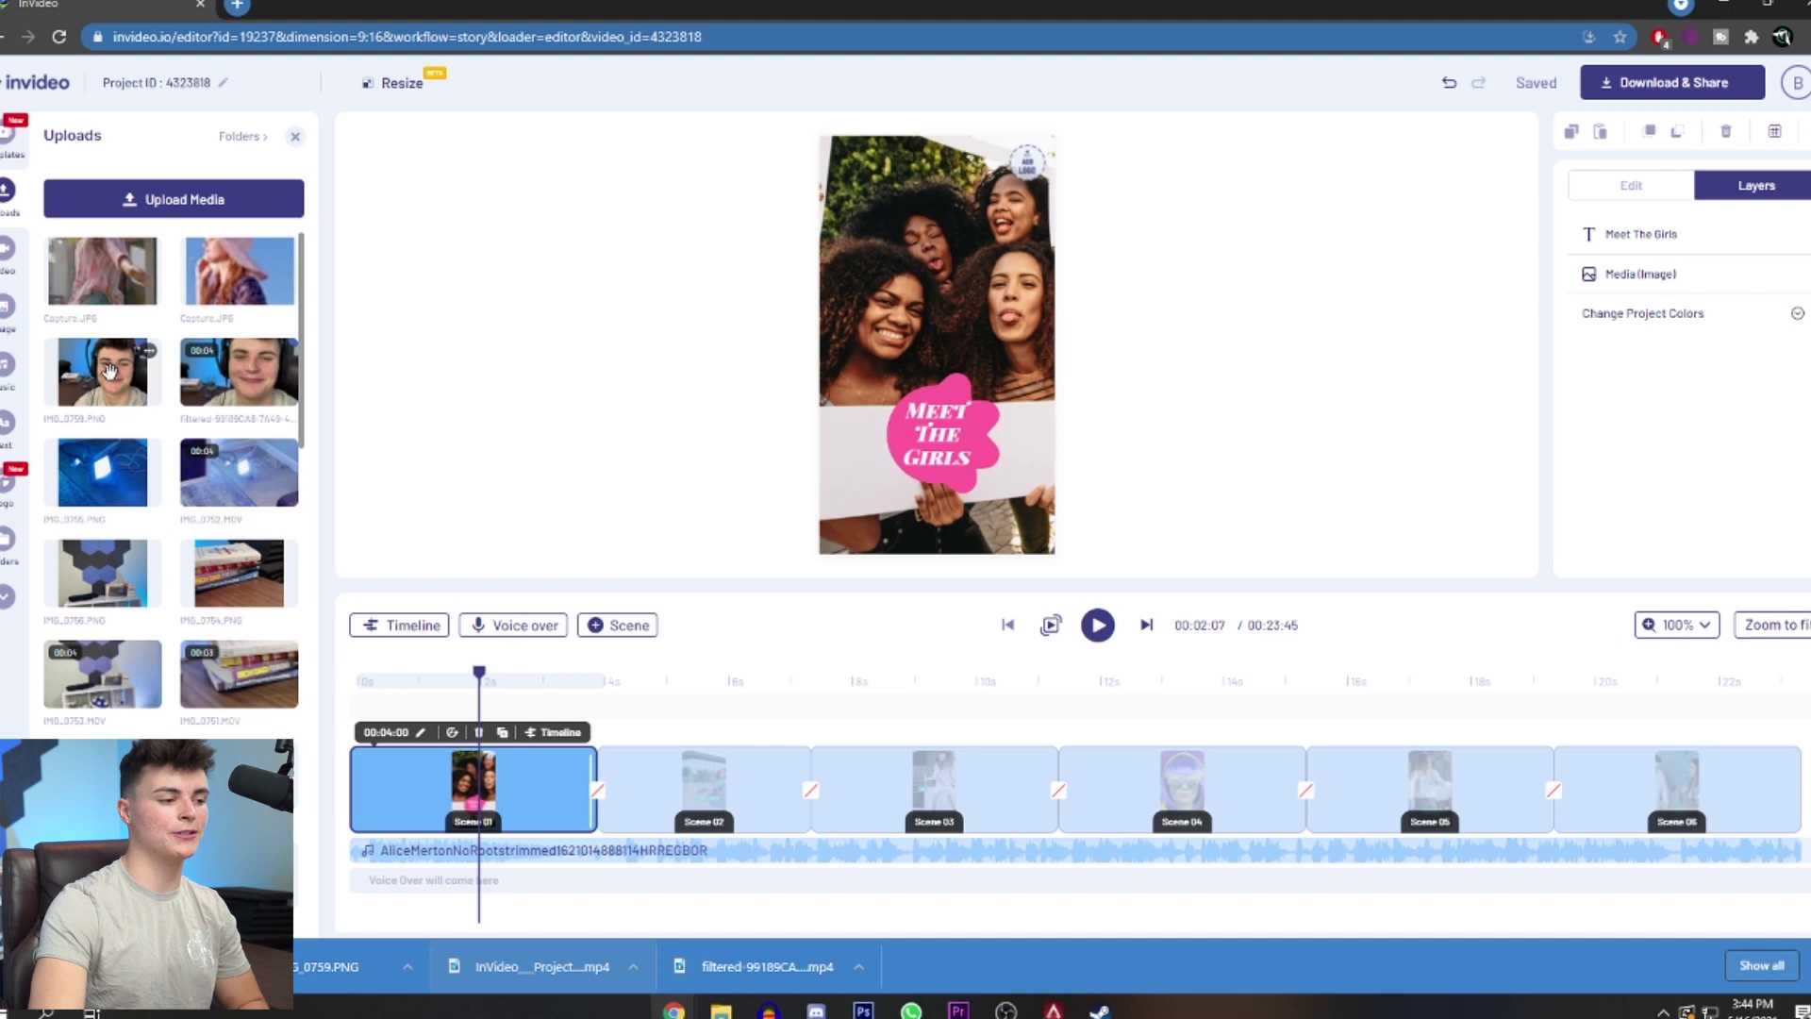
pyautogui.moveTo(127, 367); pyautogui.dragTo(1003, 283)
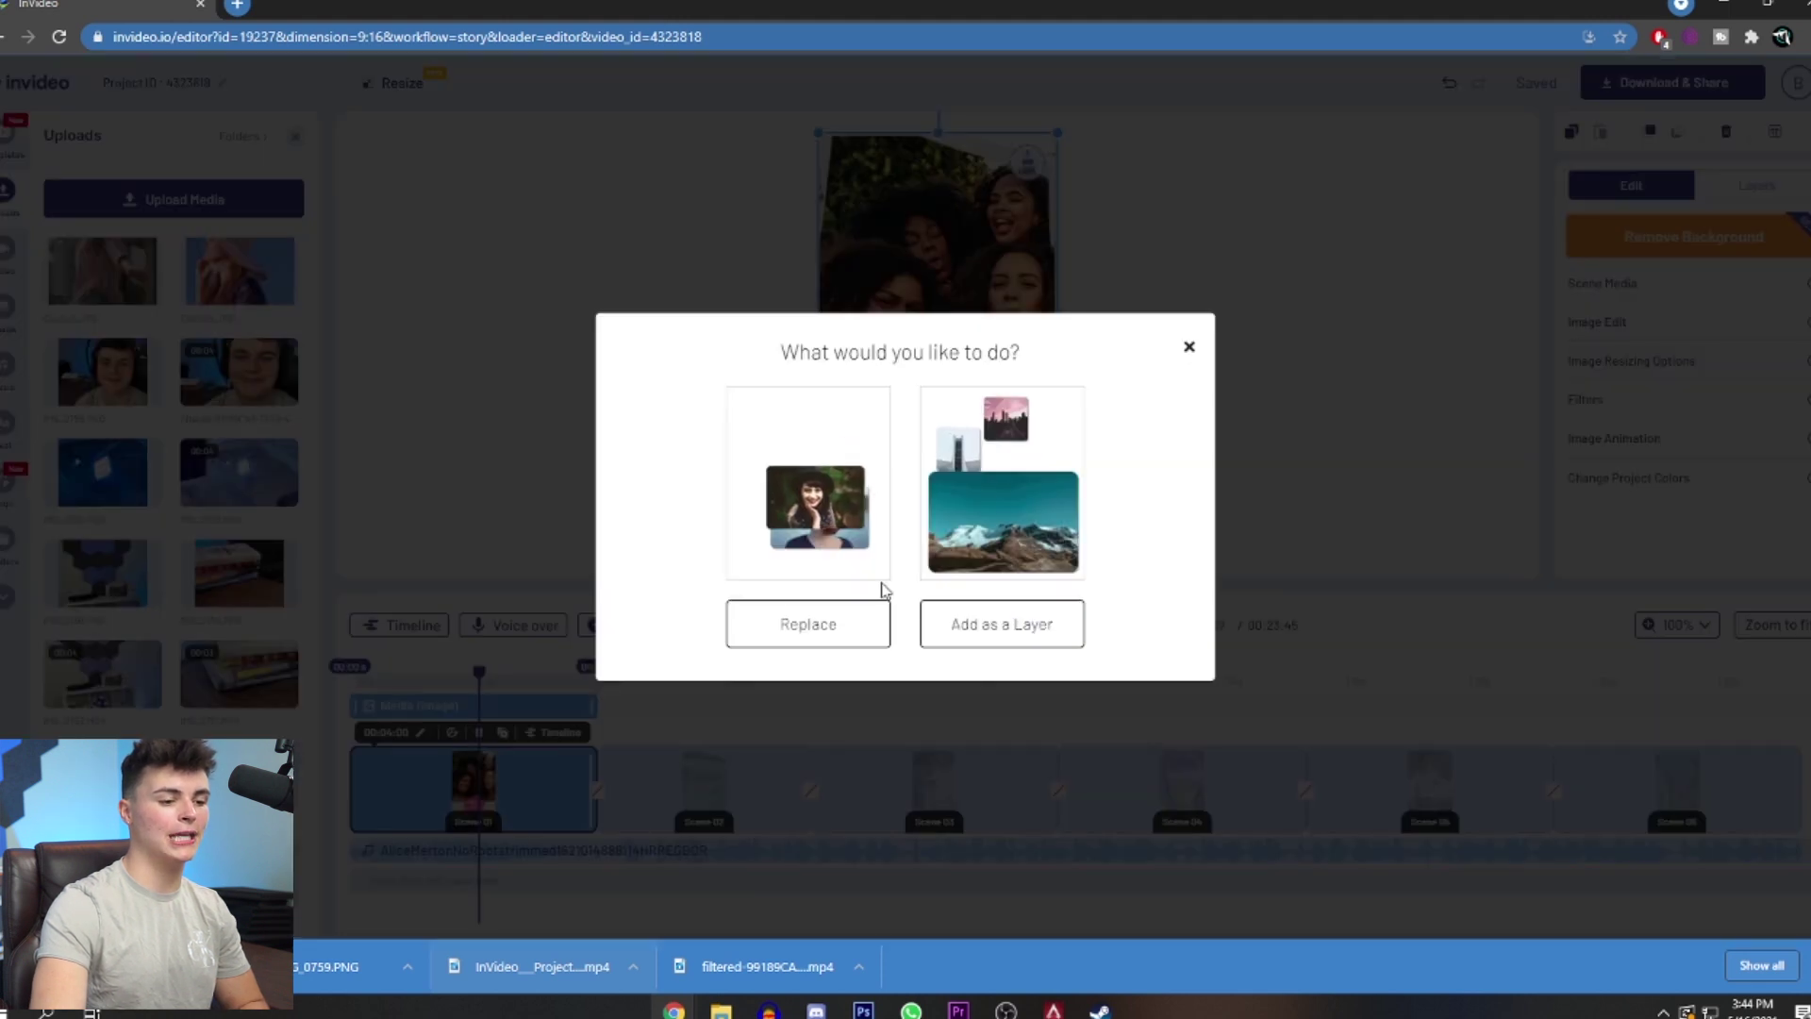
pyautogui.click(836, 626)
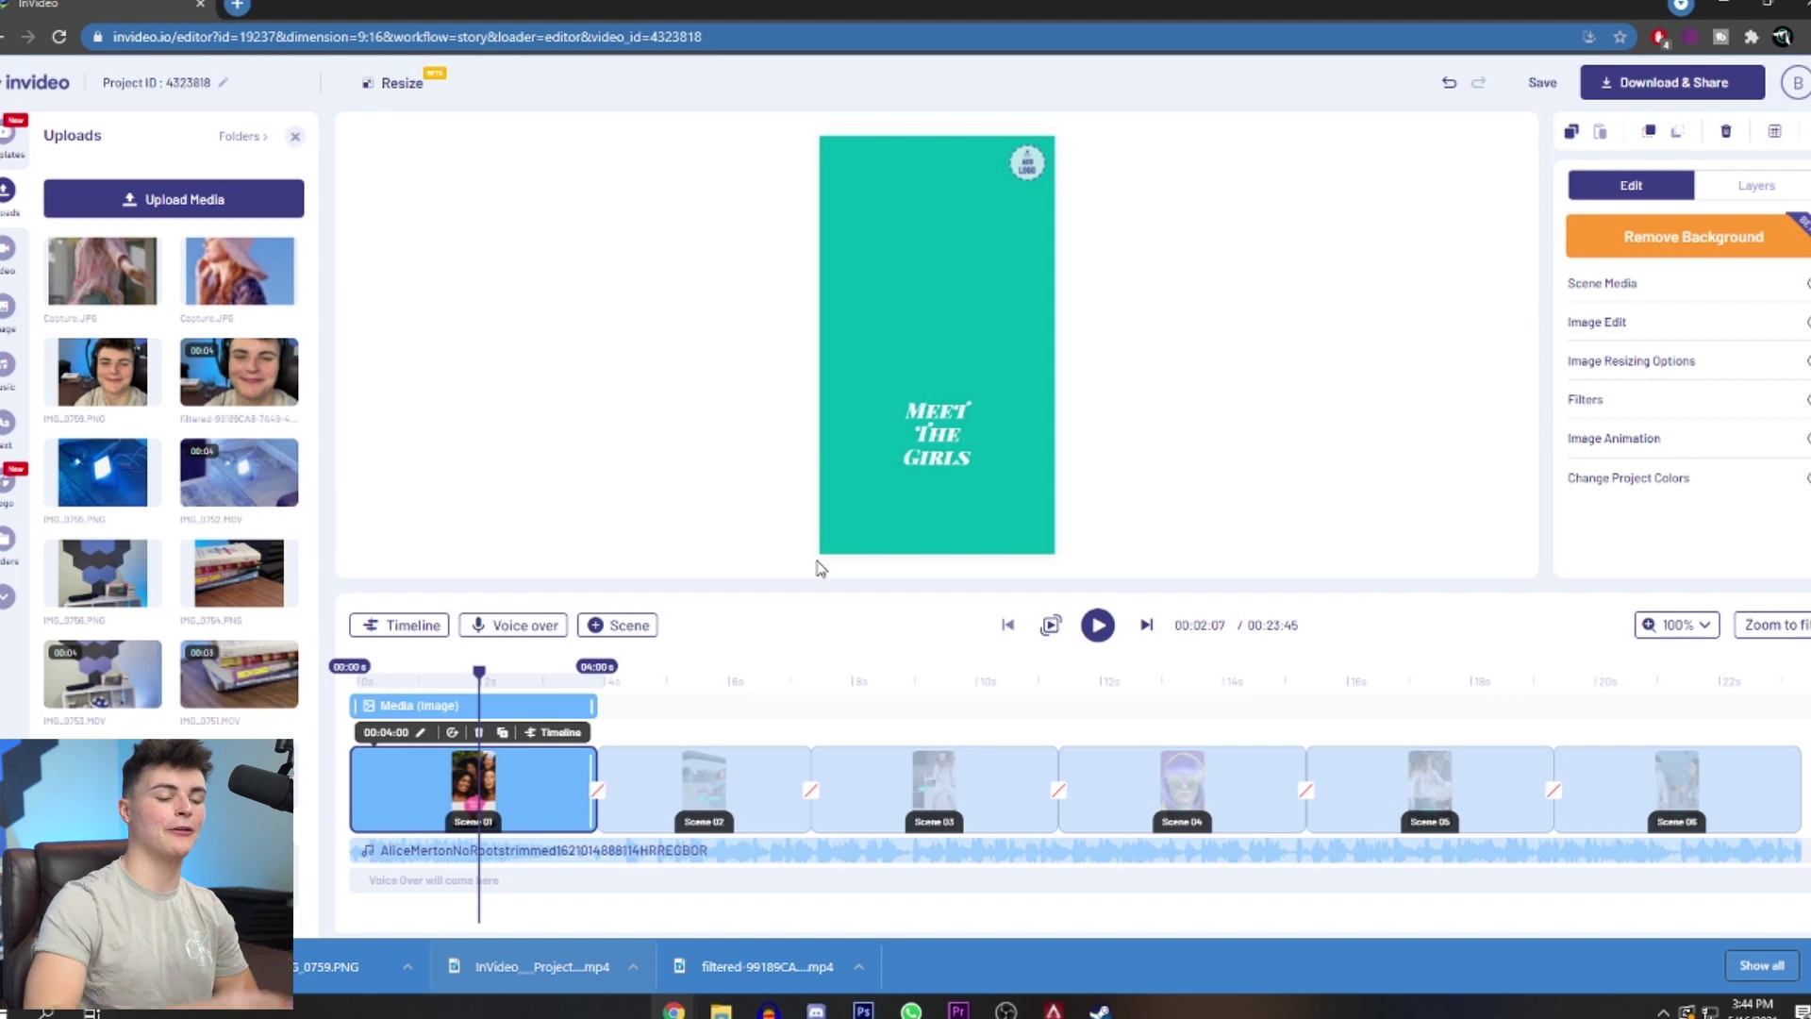
pyautogui.moveTo(480, 674); pyautogui.dragTo(442, 675)
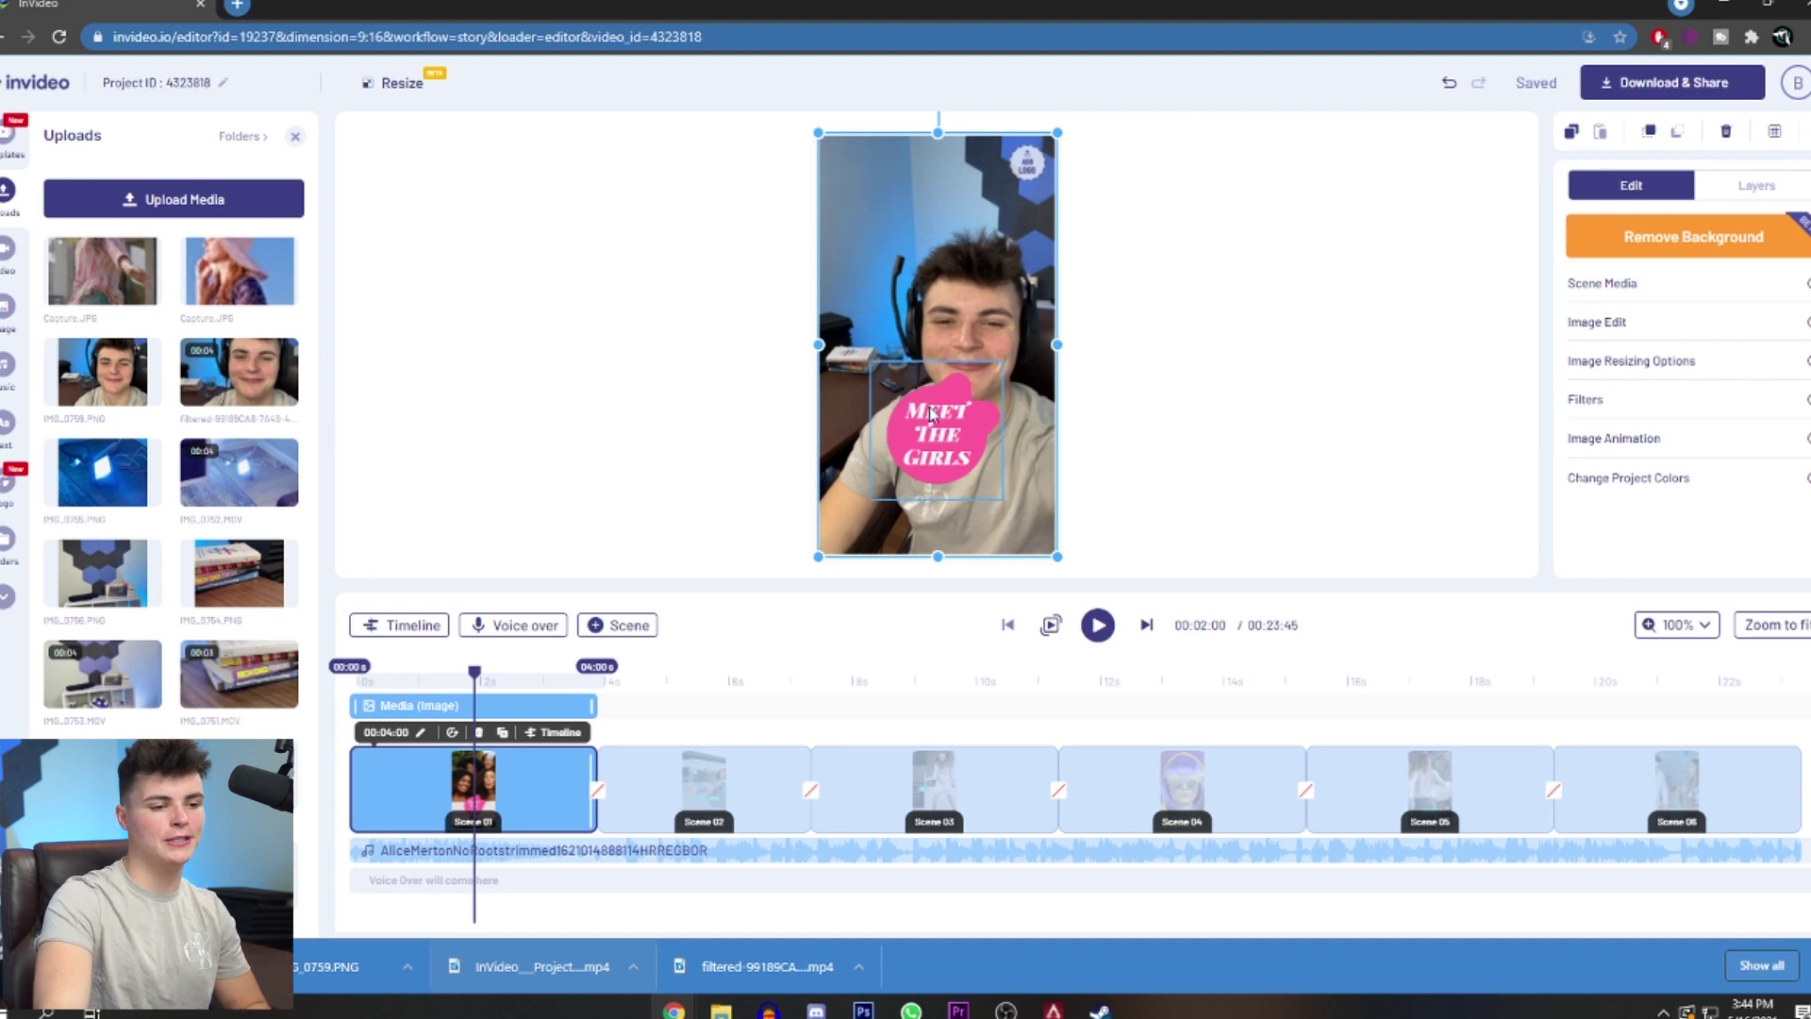
# Change the pink box color behind the "Meet The Girls" text in Scene 01 to bright cyan.
pyautogui.click(965, 427)
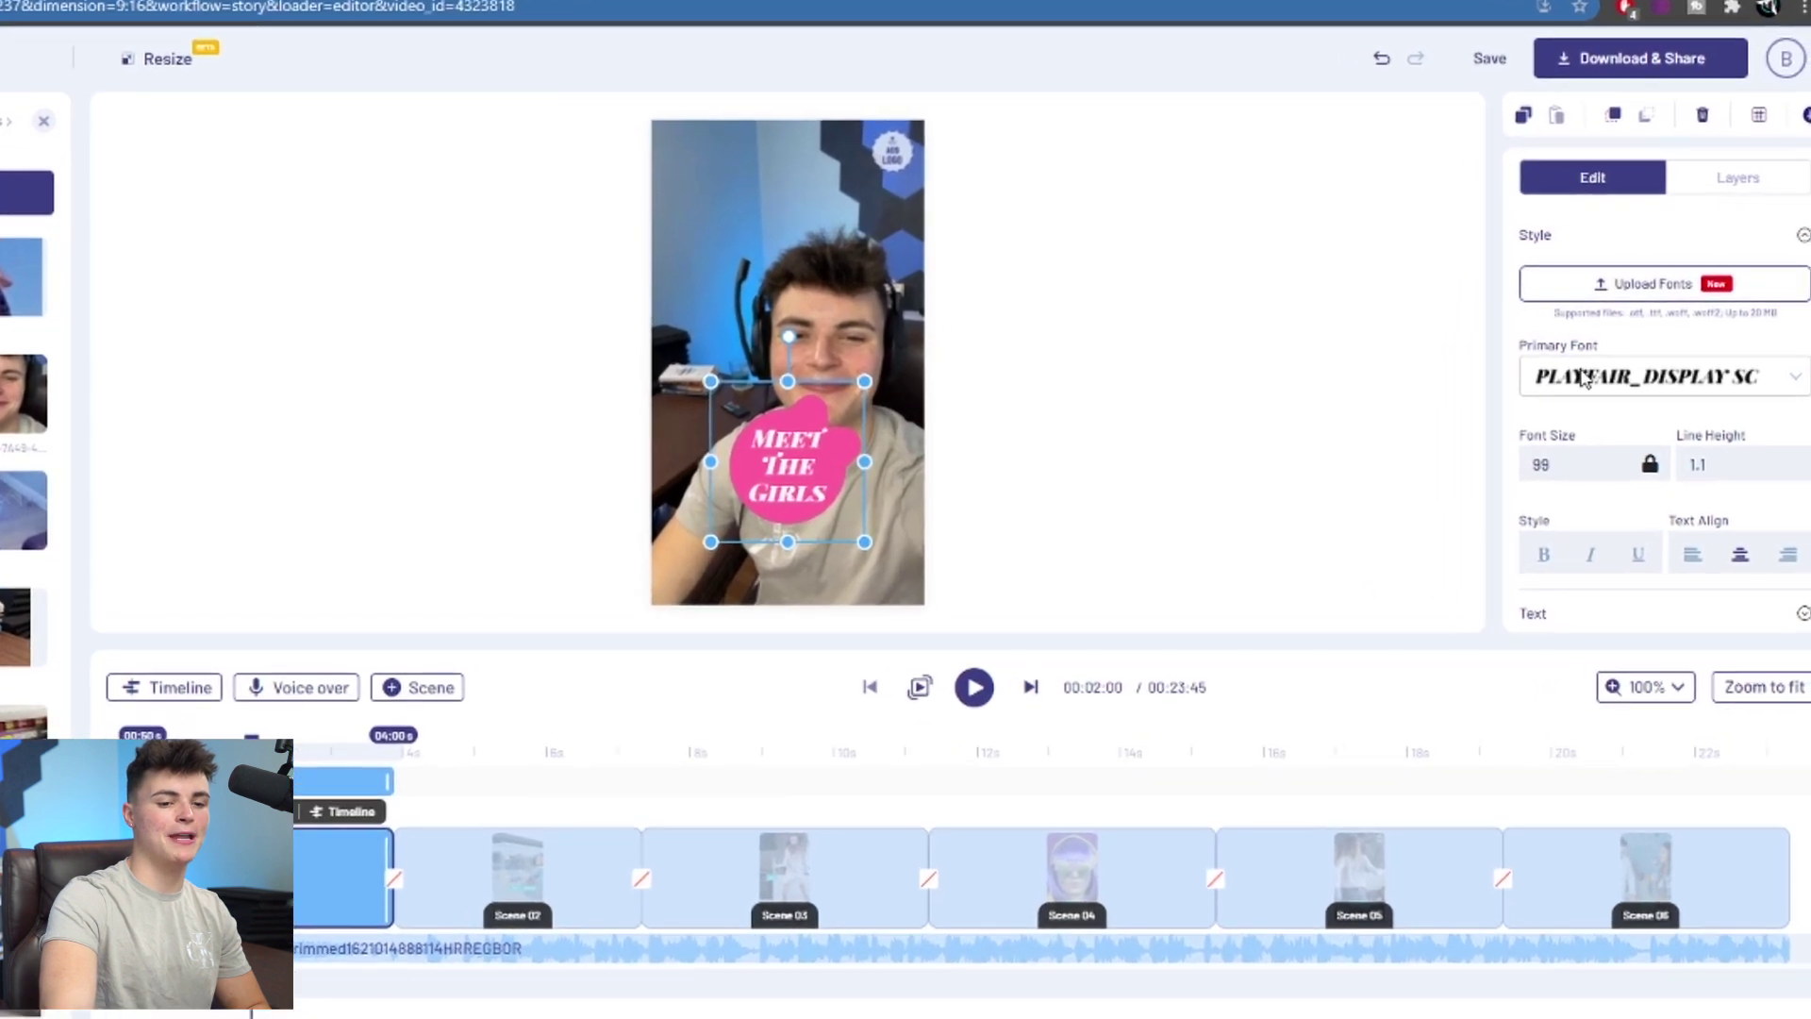
pyautogui.scroll(-3, 1639, 361)
pyautogui.click(1509, 456)
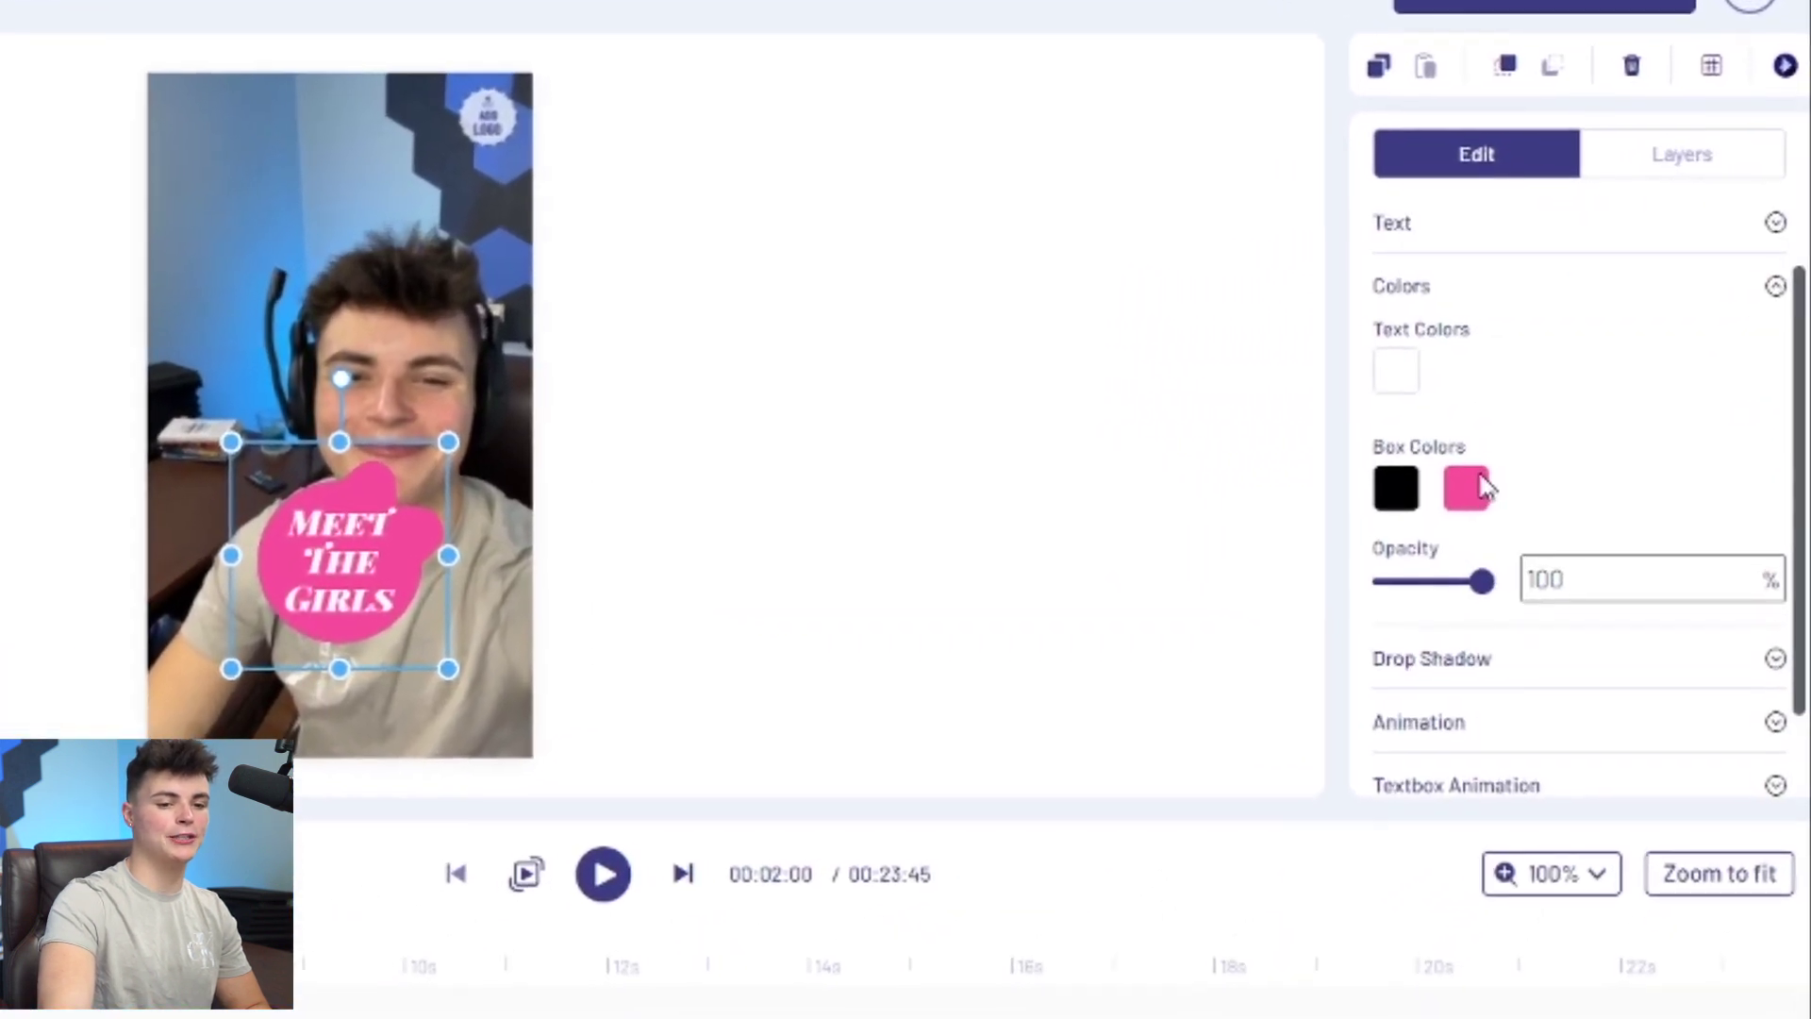
pyautogui.scroll(-1, 1415, 481)
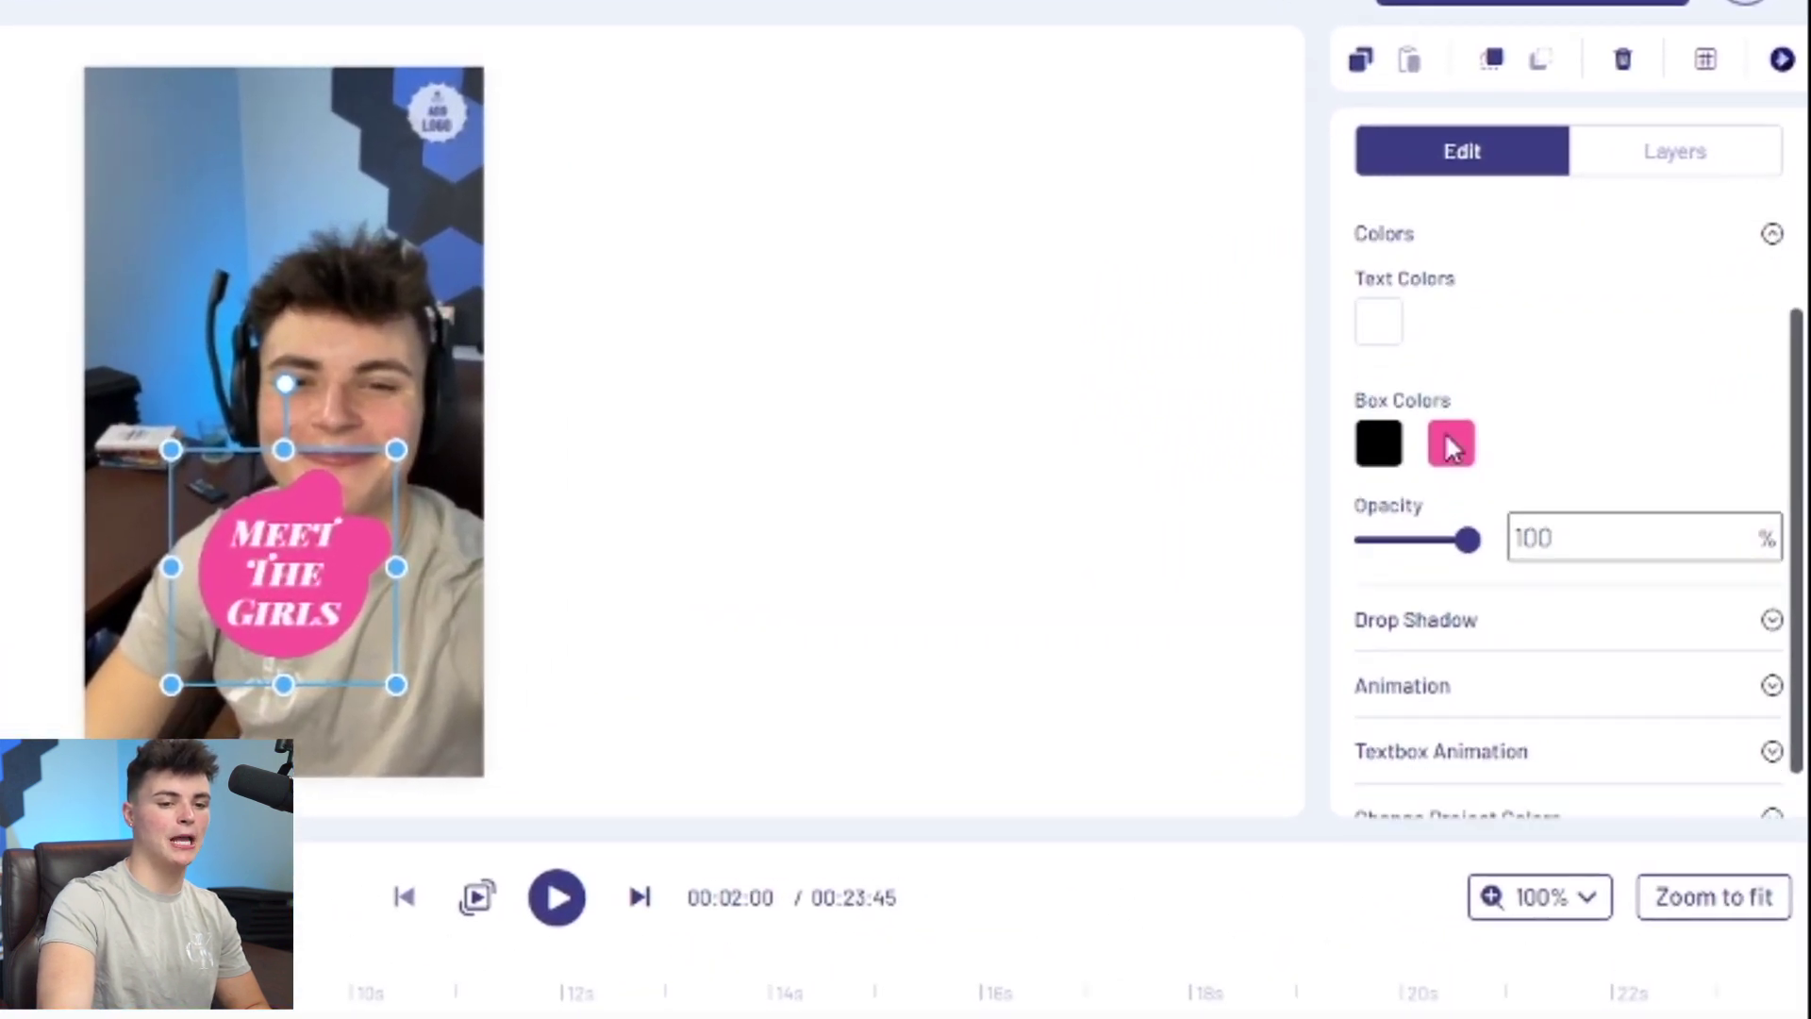
pyautogui.click(1450, 444)
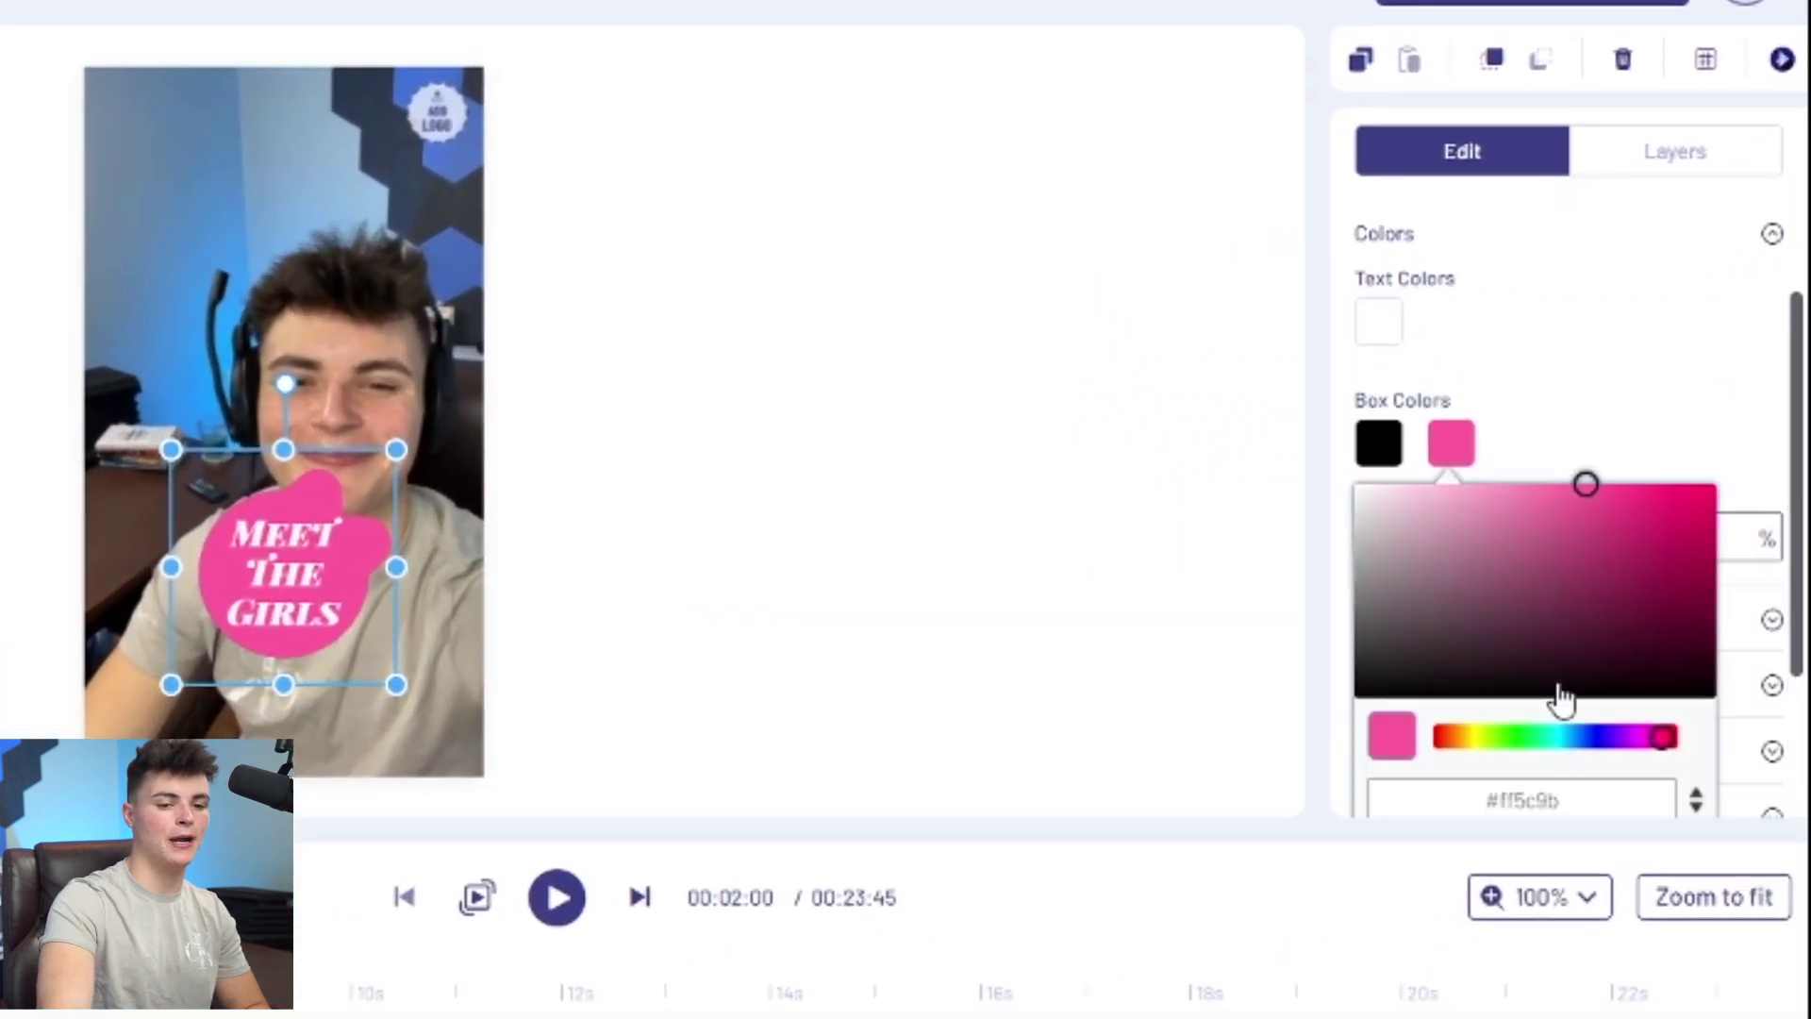
pyautogui.click(1561, 737)
pyautogui.click(1666, 485)
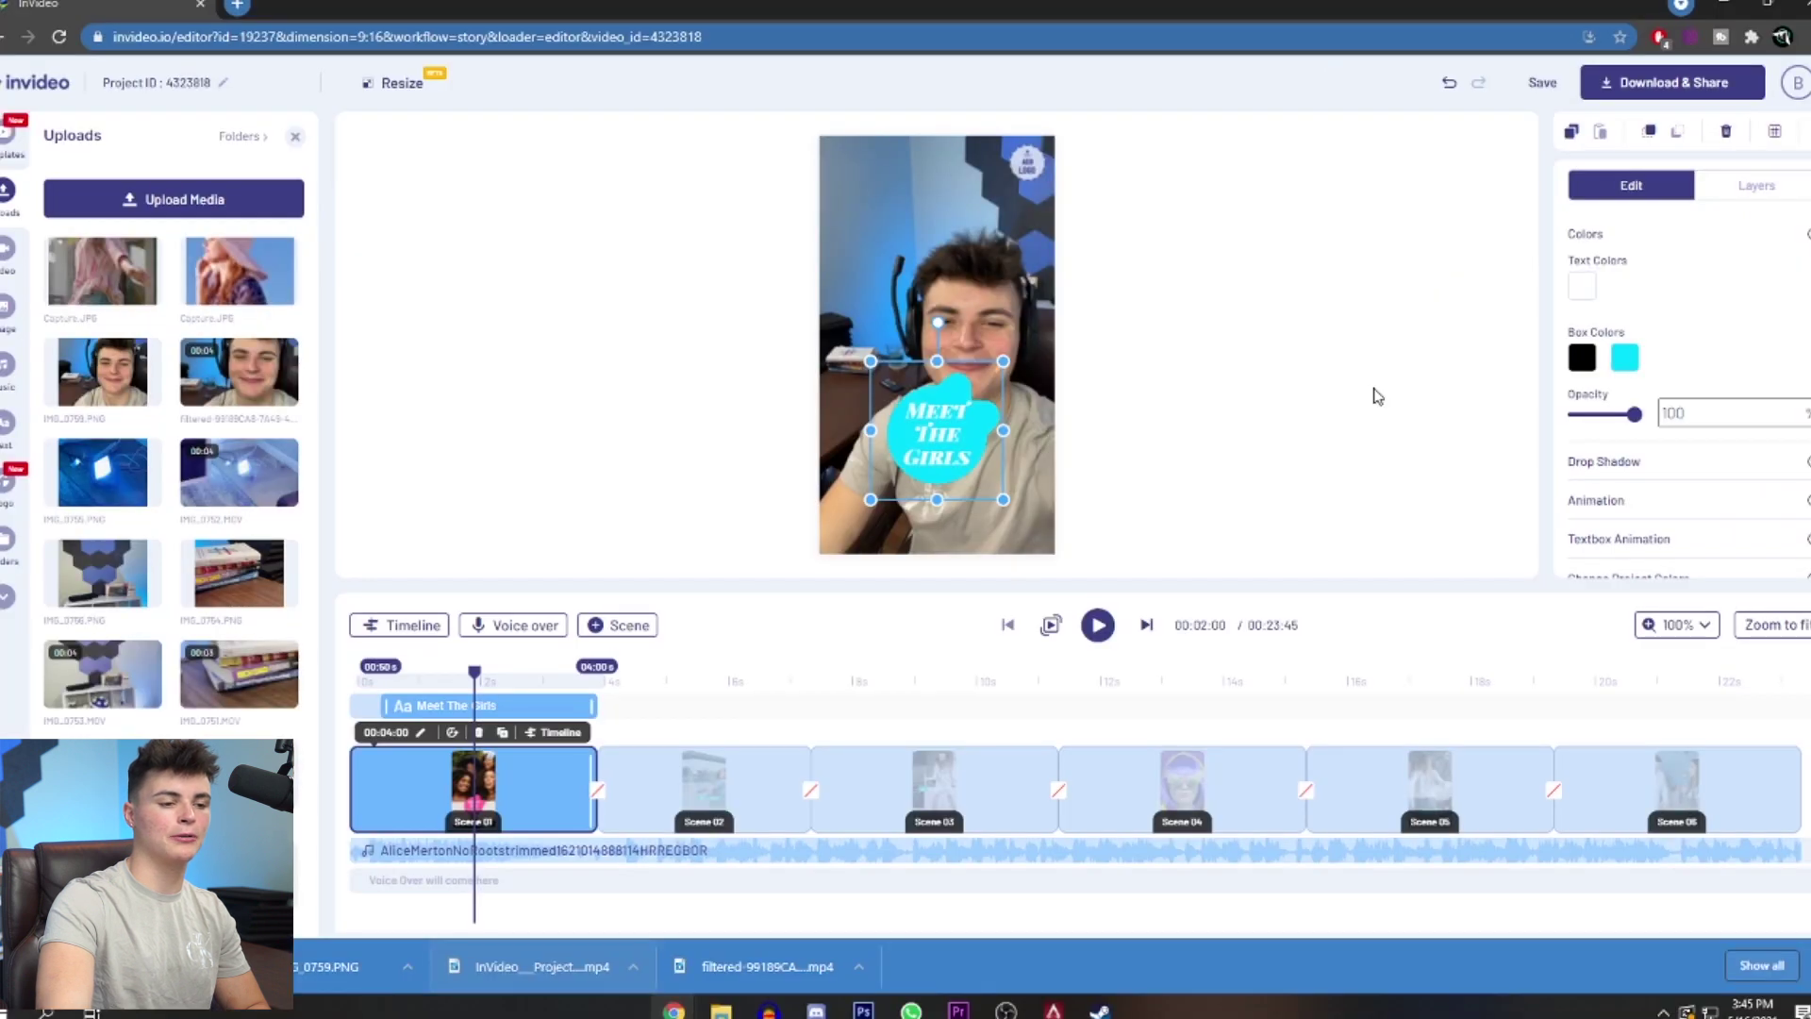
# Replace the "Meet The Girls" text with "HEre is my setup" and play back the first scene.
pyautogui.click(959, 430)
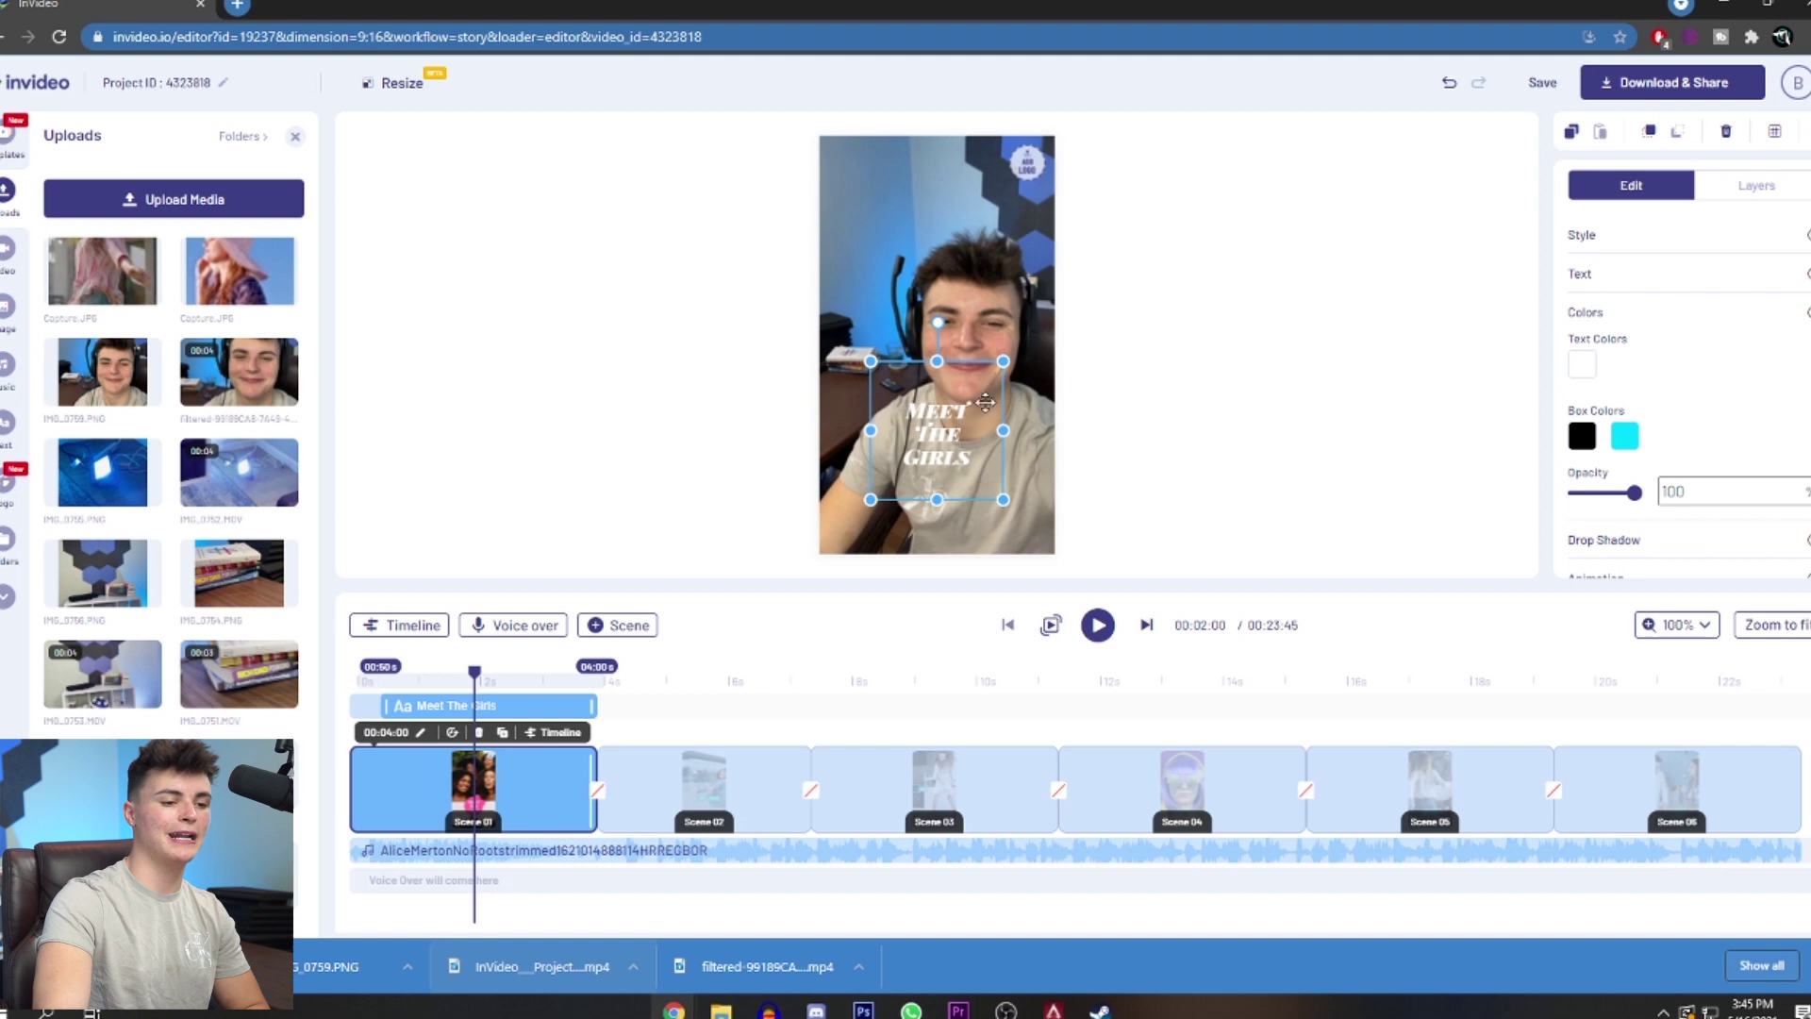
pyautogui.moveTo(966, 459); pyautogui.dragTo(907, 401)
pyautogui.press('BackSpace')
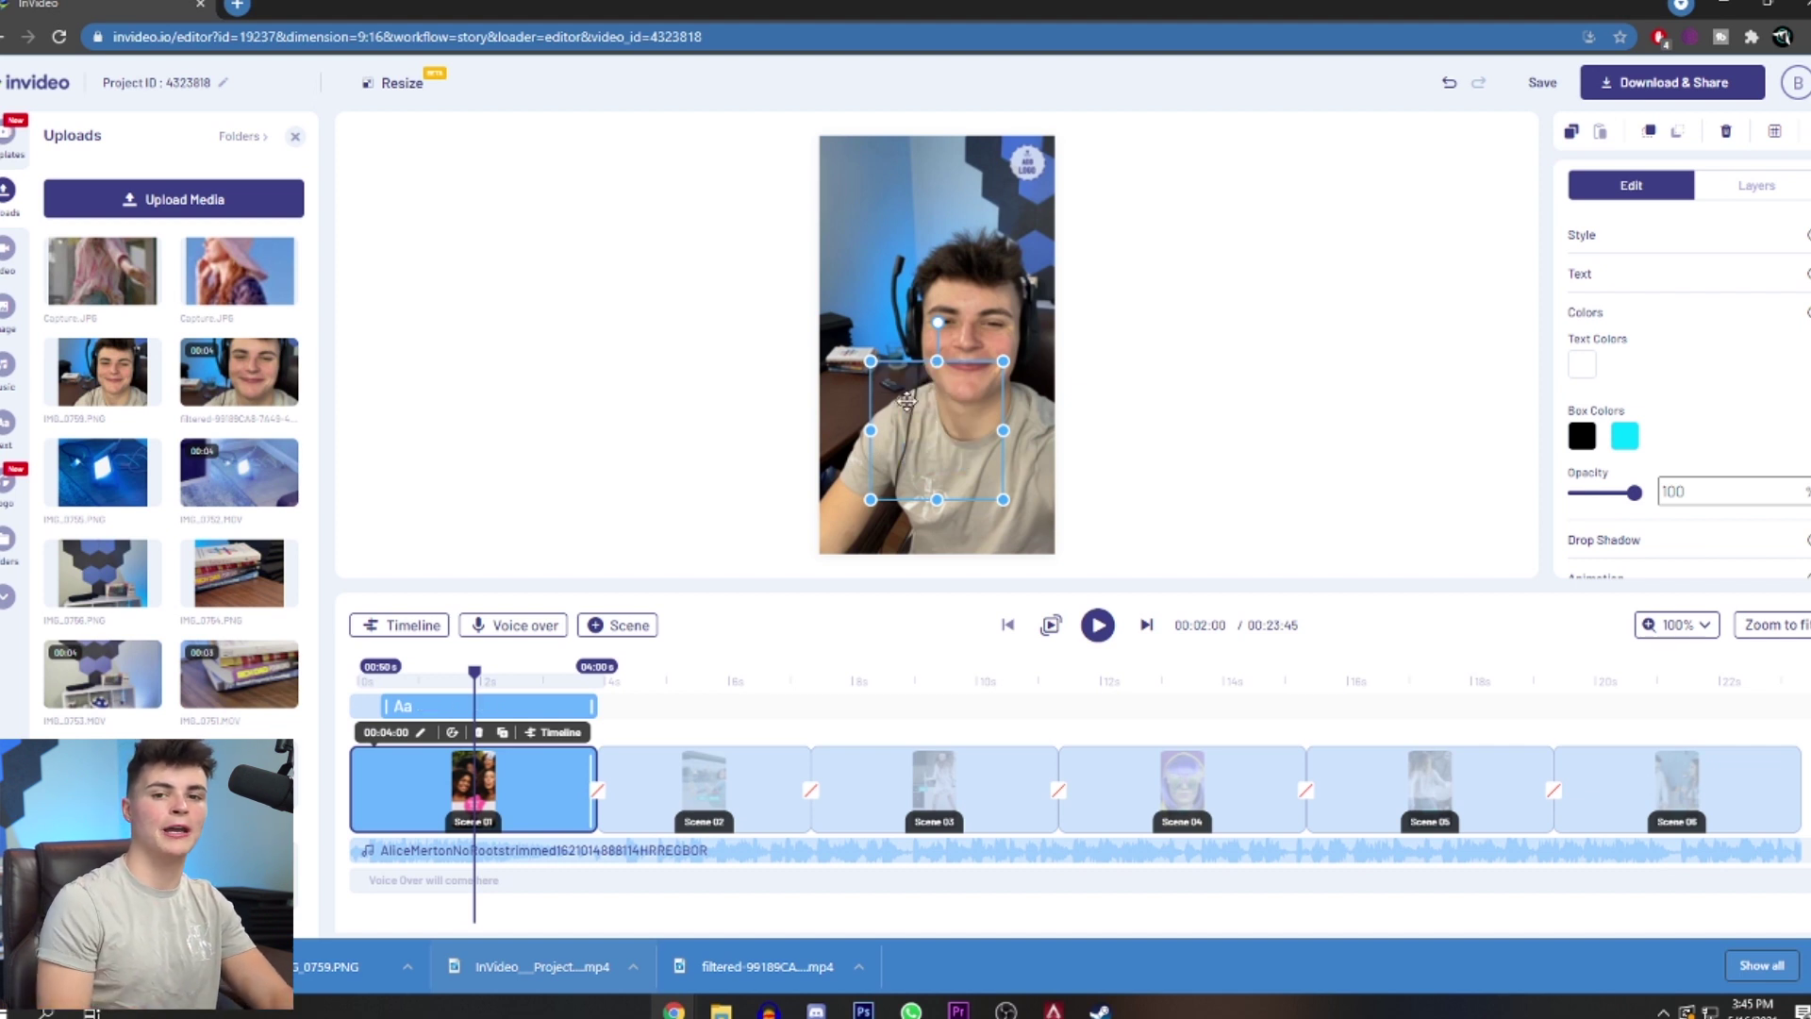
pyautogui.click(767, 541)
pyautogui.press('space')
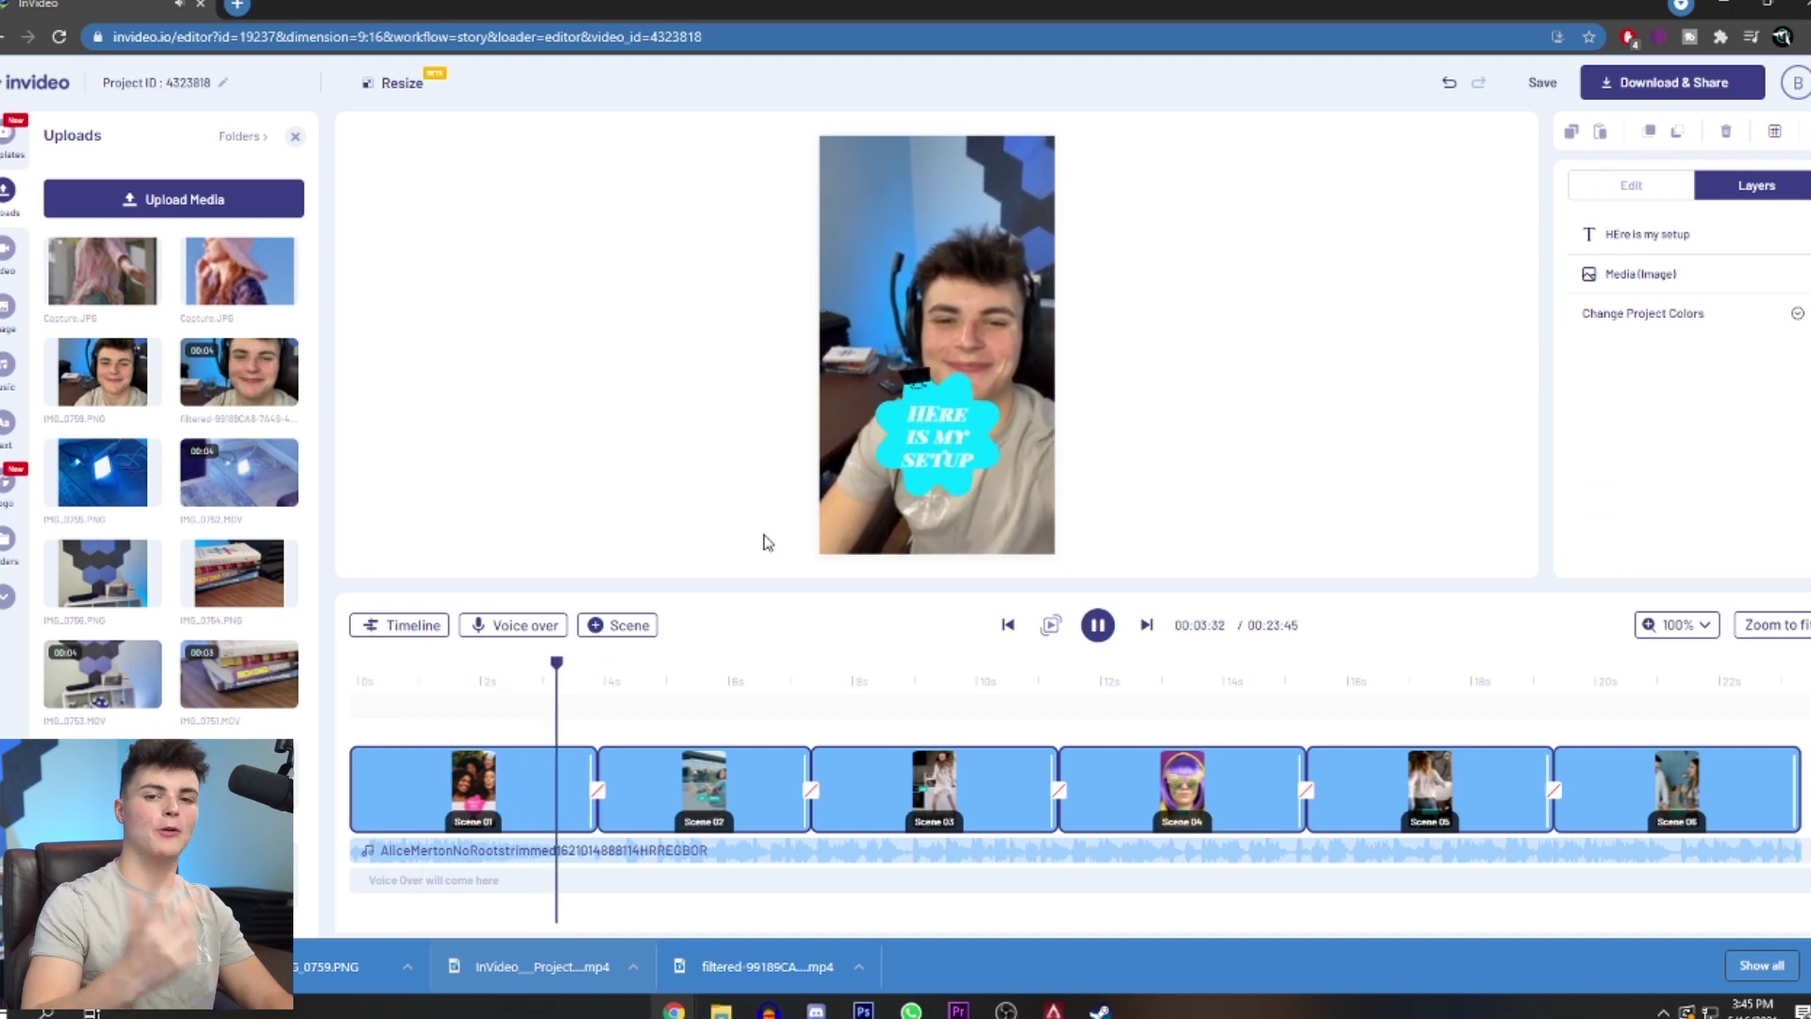
pyautogui.press('space')
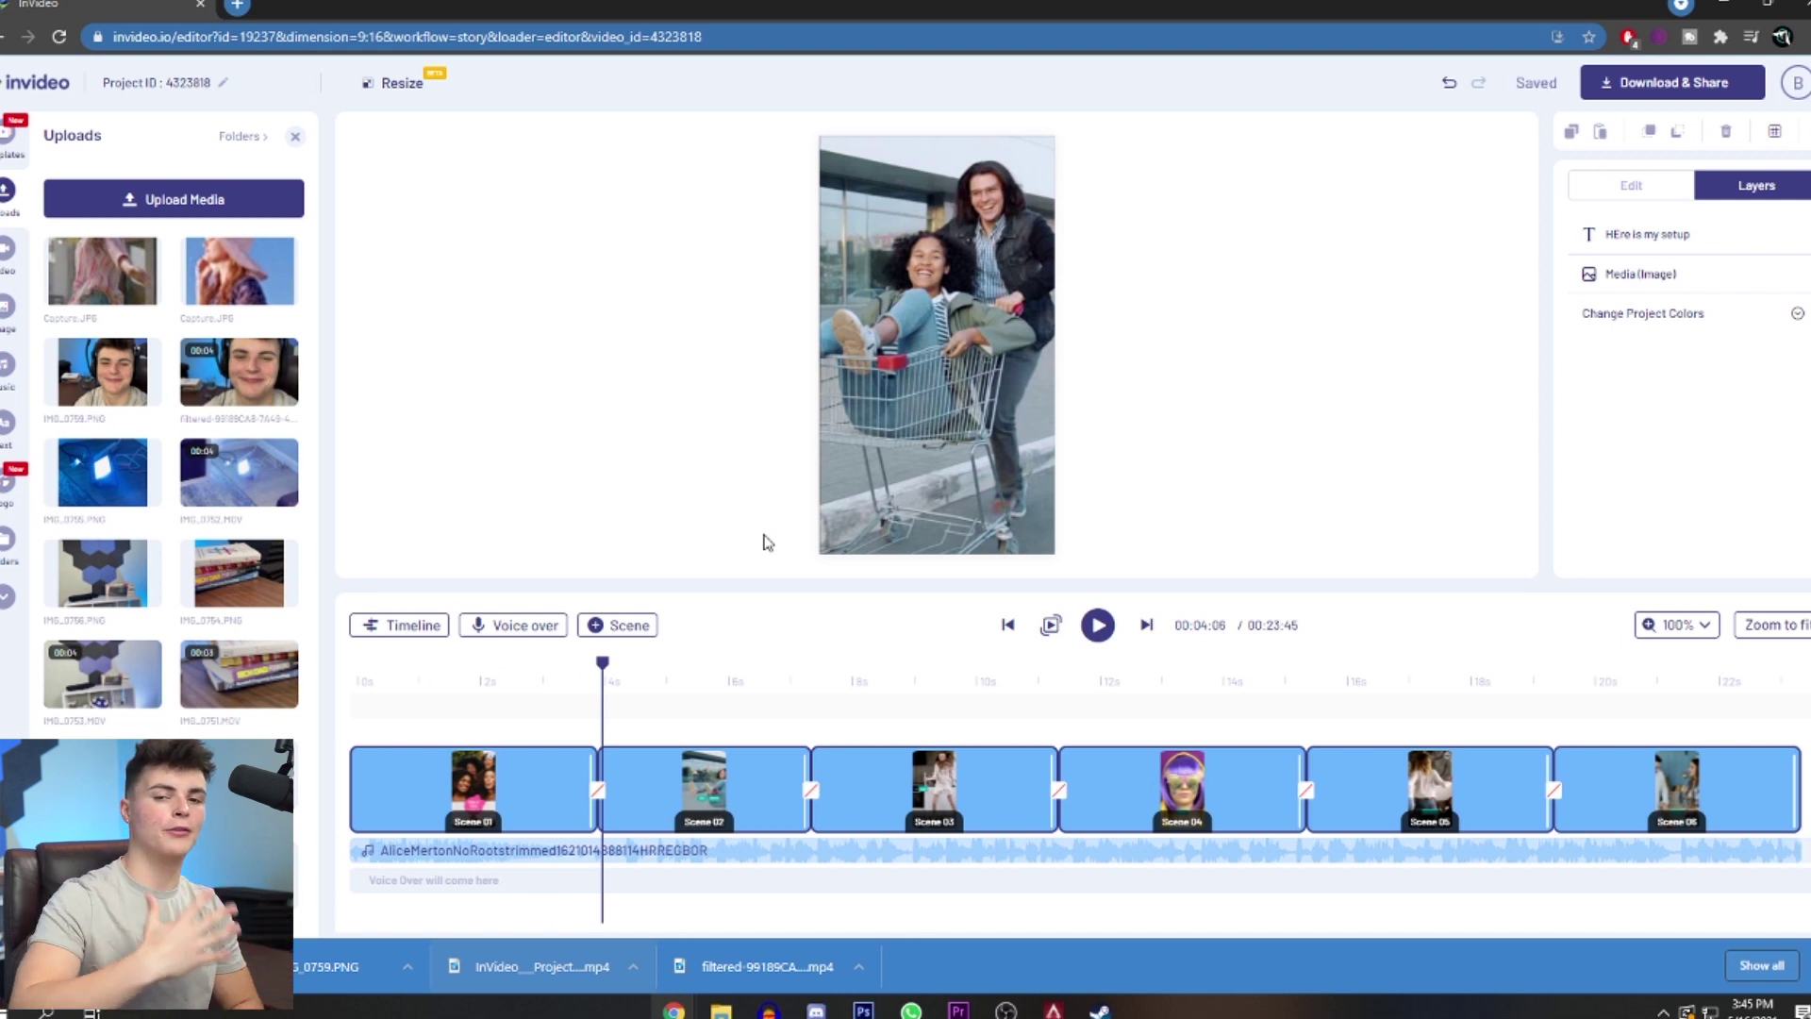
# Open the layer timeline of Scene 02 and scrub through it to examine when its text, image and video layers appear.
pyautogui.click(768, 543)
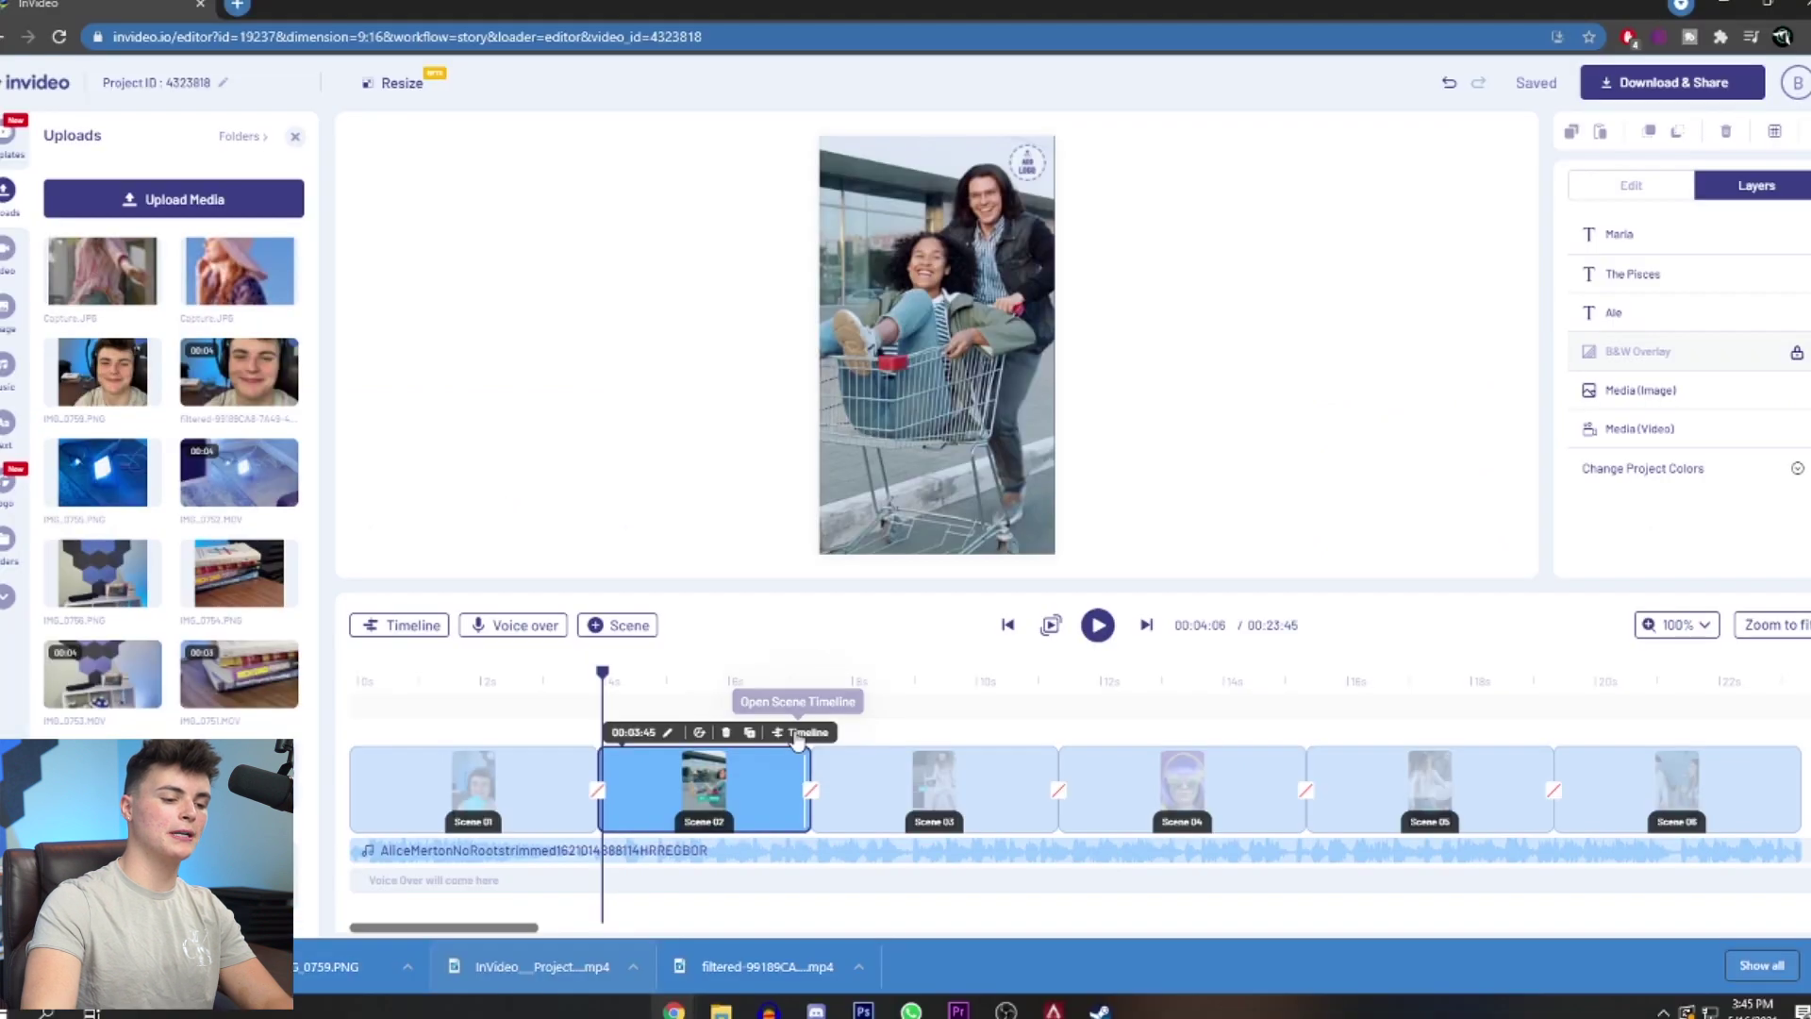
pyautogui.click(896, 647)
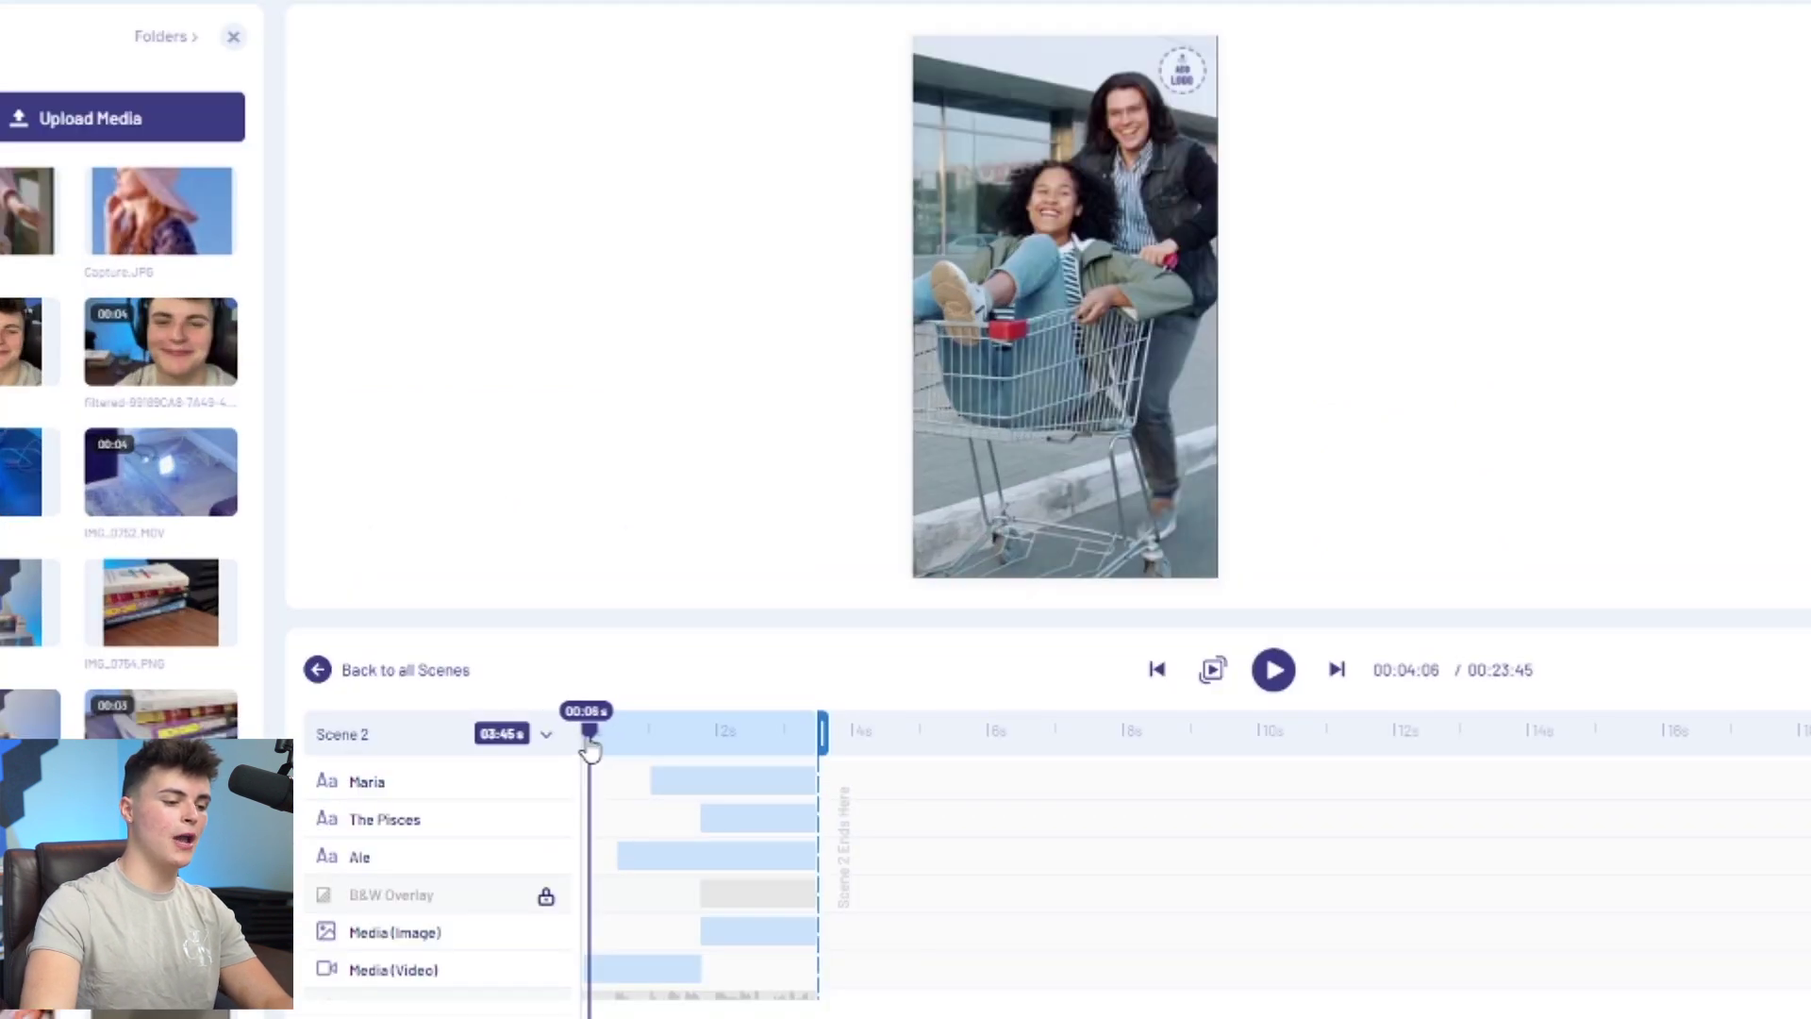
pyautogui.moveTo(578, 685); pyautogui.dragTo(596, 673)
pyautogui.moveTo(625, 734); pyautogui.dragTo(696, 705)
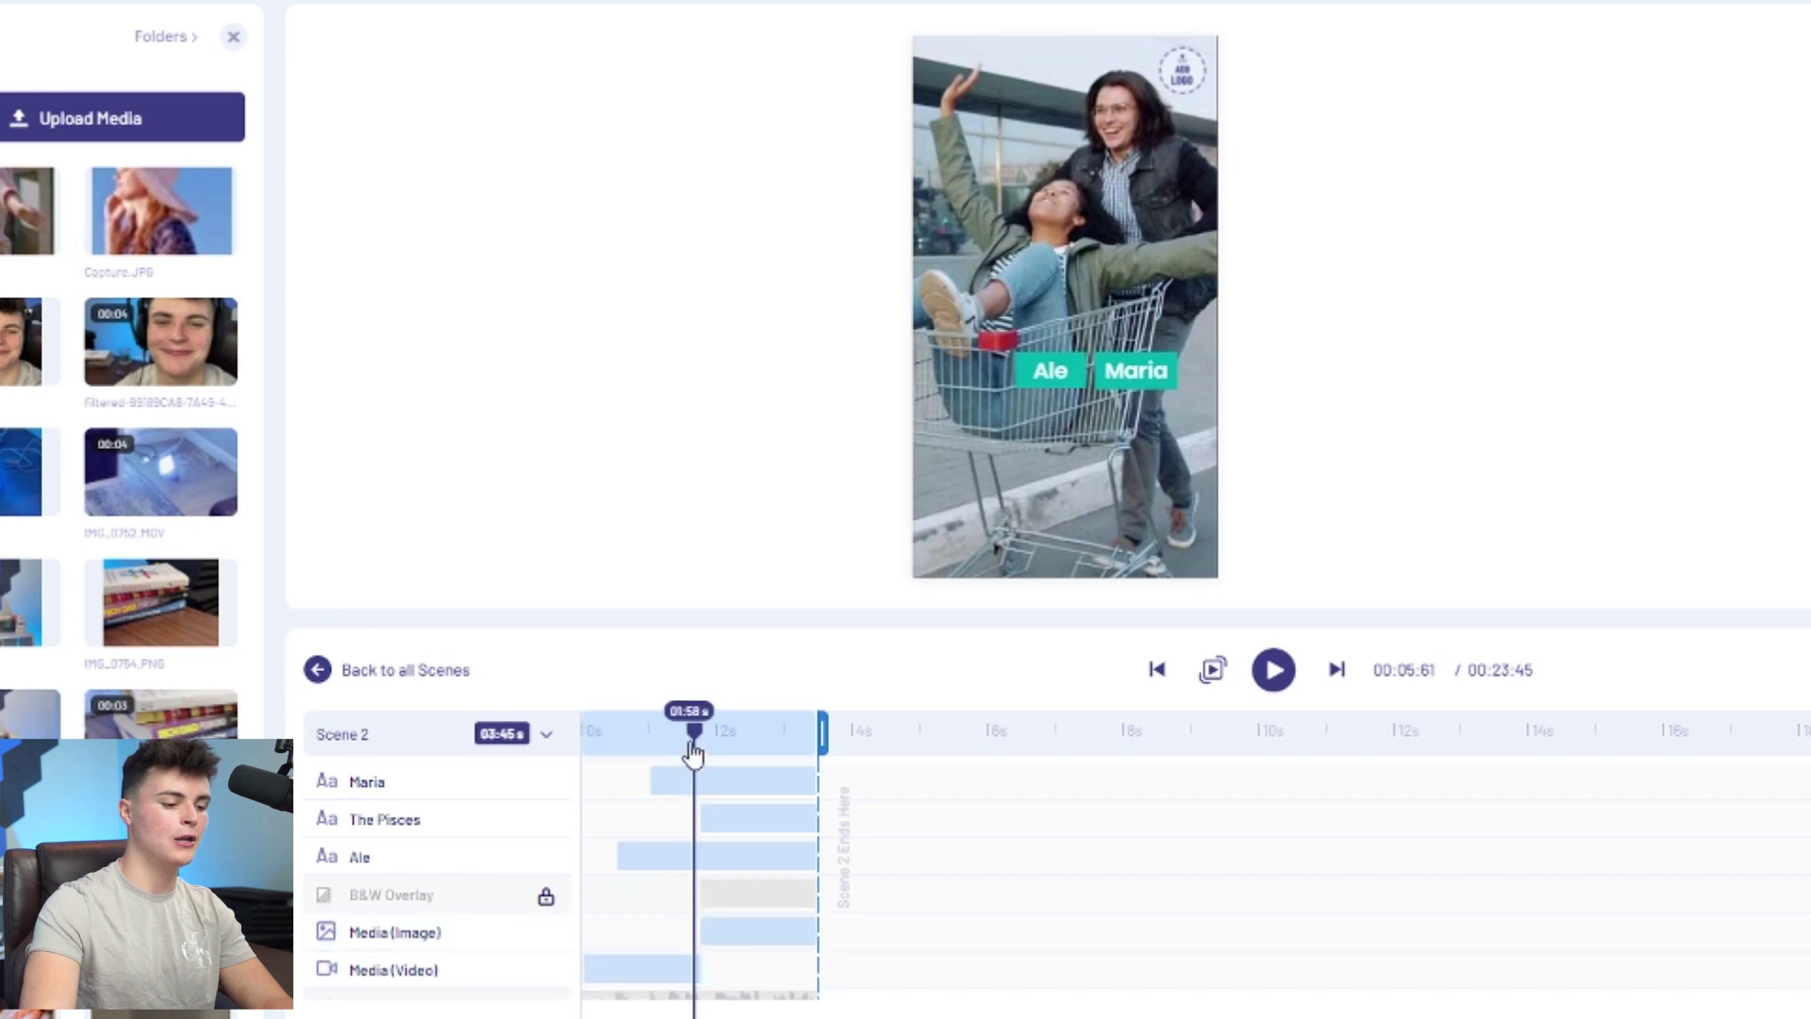
pyautogui.moveTo(693, 750); pyautogui.dragTo(651, 766)
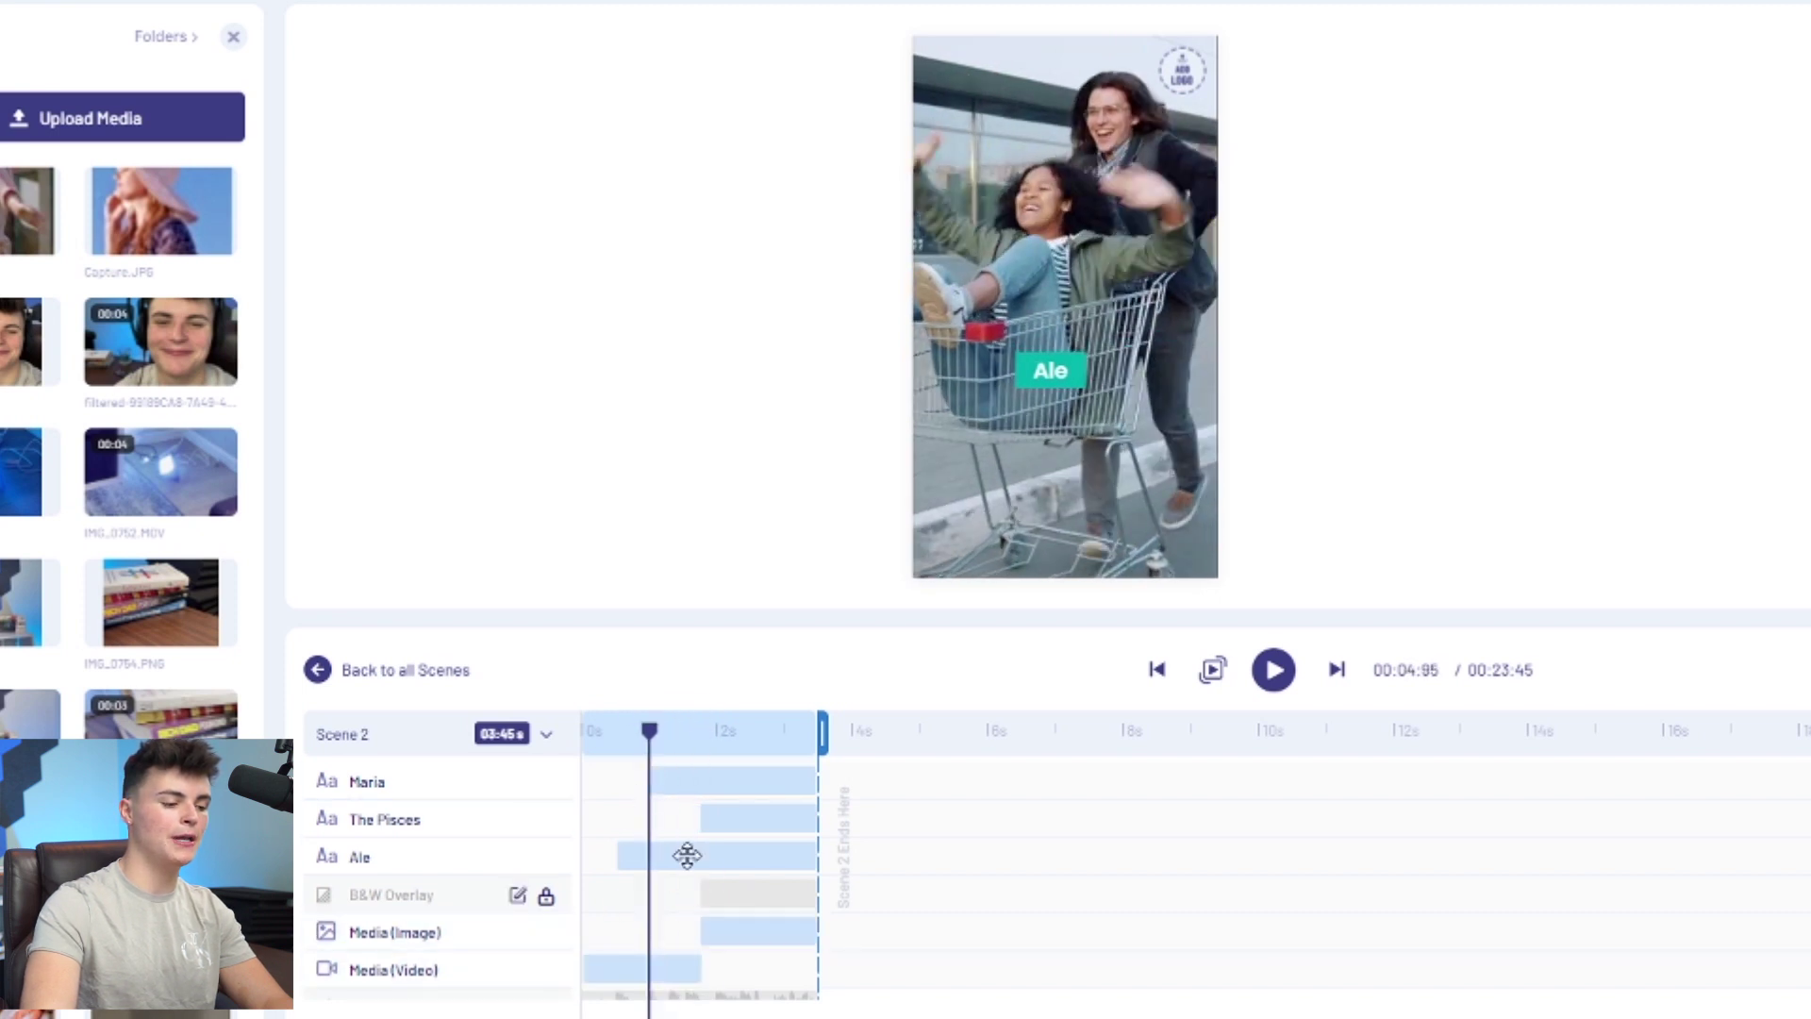
pyautogui.moveTo(649, 742); pyautogui.dragTo(676, 745)
pyautogui.click(754, 932)
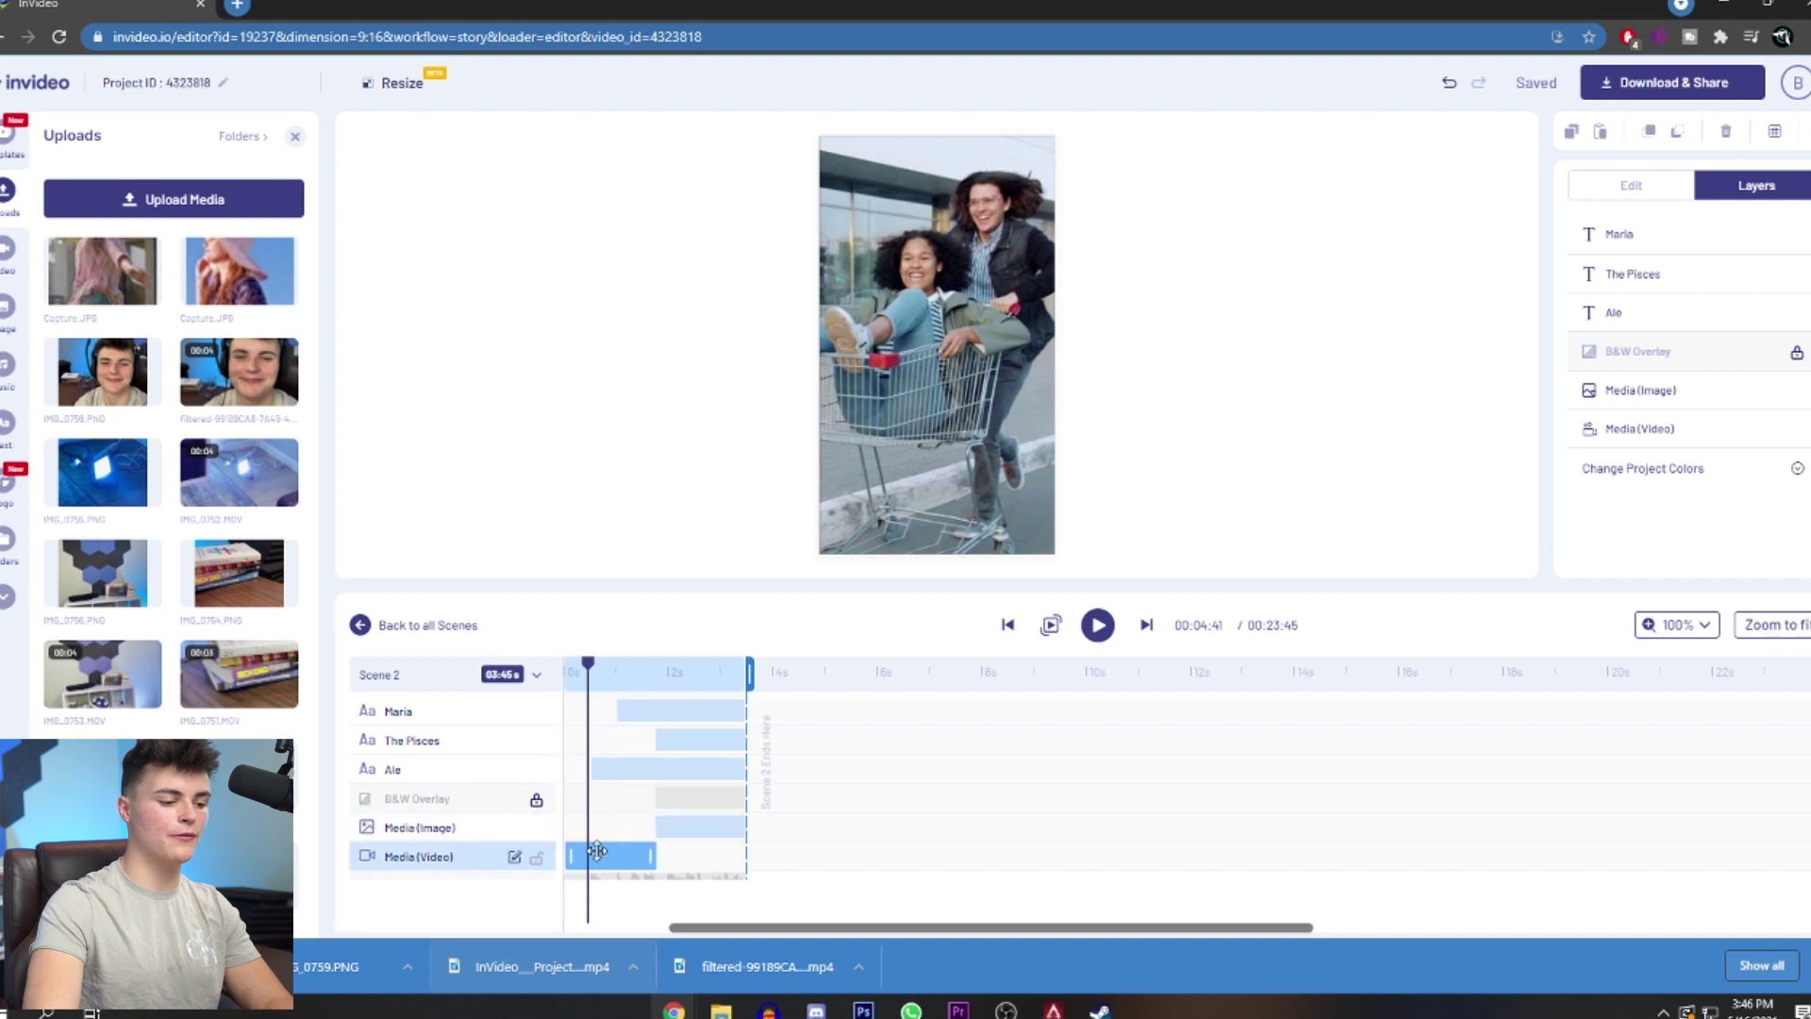
# Replace the video in Scene 2 with the uploaded IMG_0752.MOV clip, trimmed to fit the scene.
pyautogui.moveTo(219, 439); pyautogui.dragTo(934, 377)
pyautogui.click(797, 647)
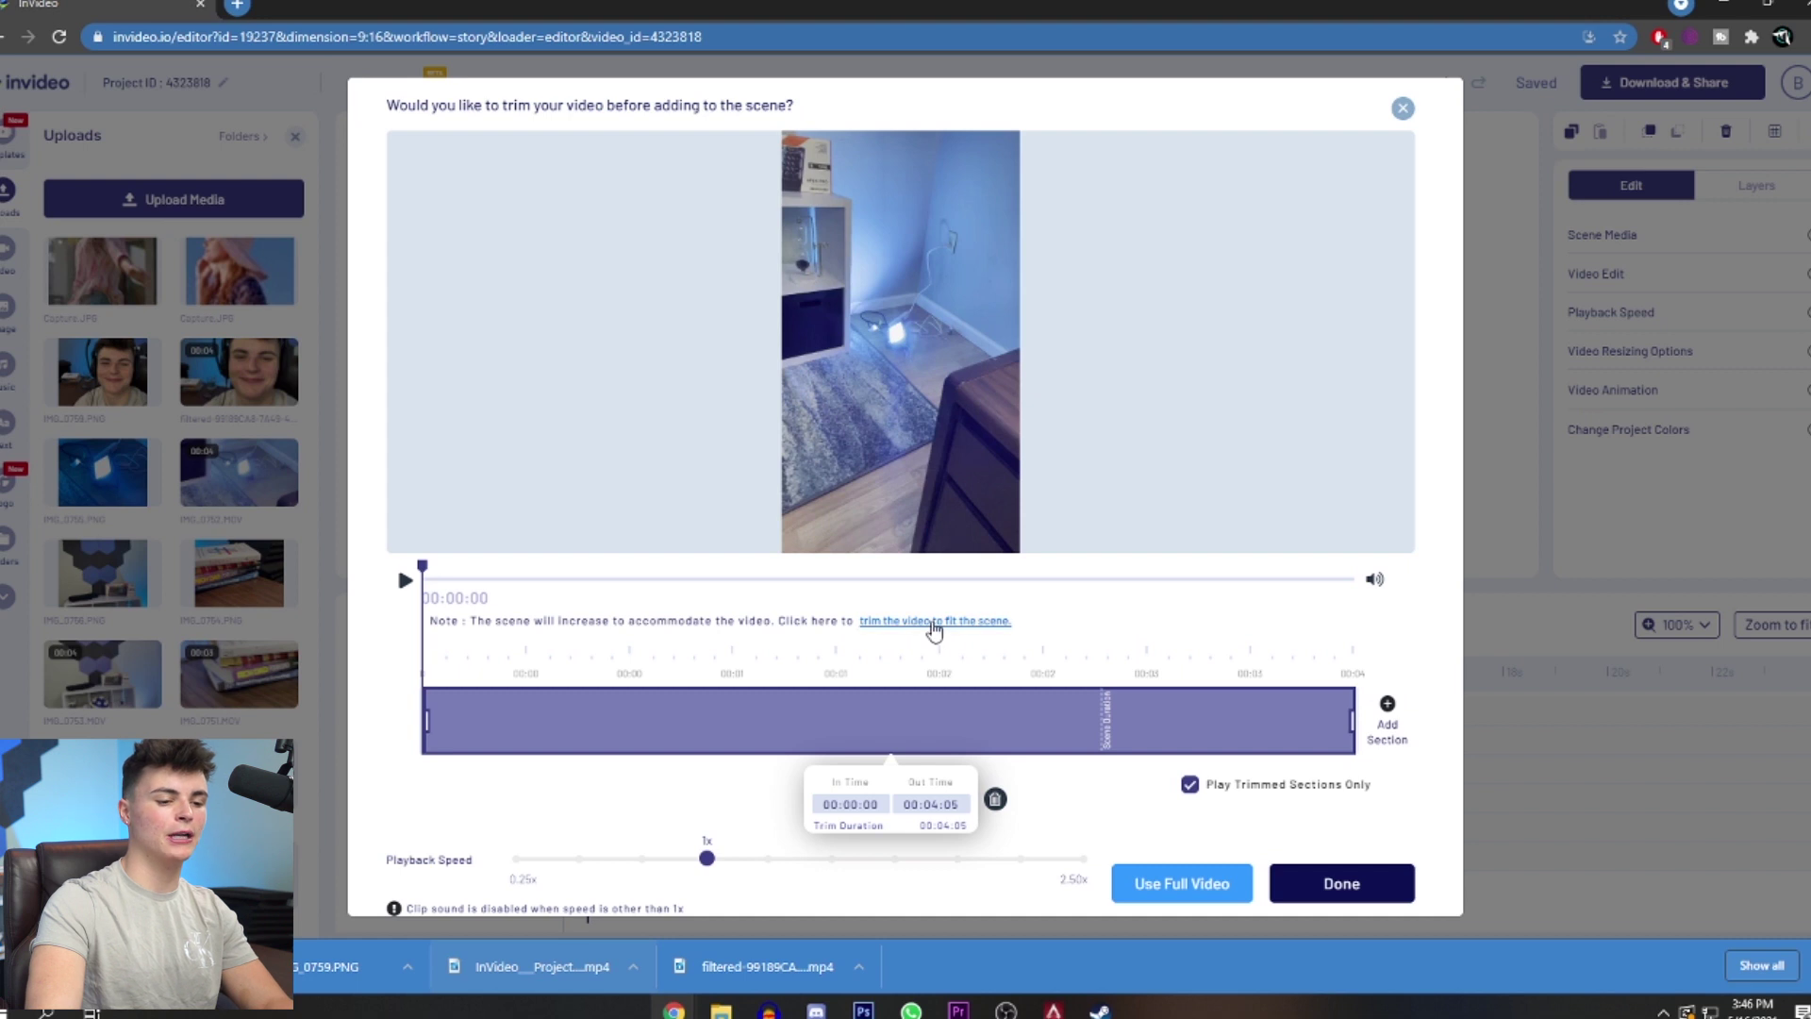
pyautogui.click(934, 622)
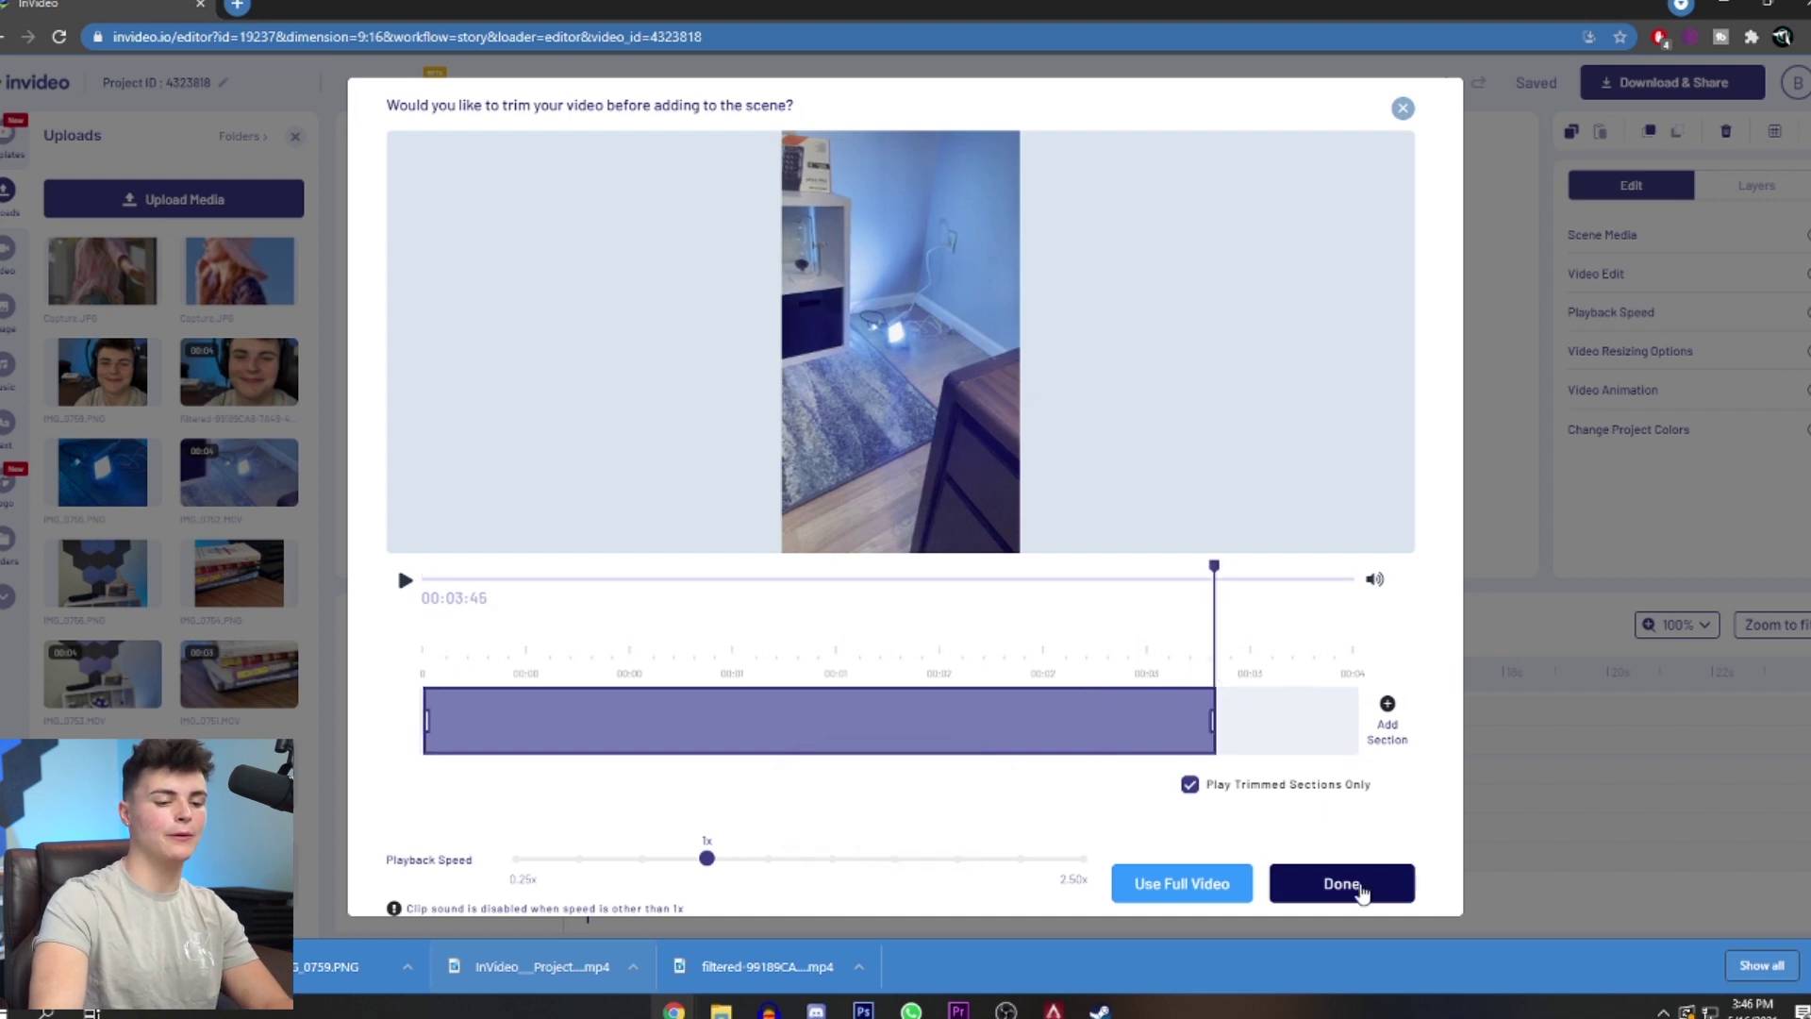
pyautogui.click(1349, 884)
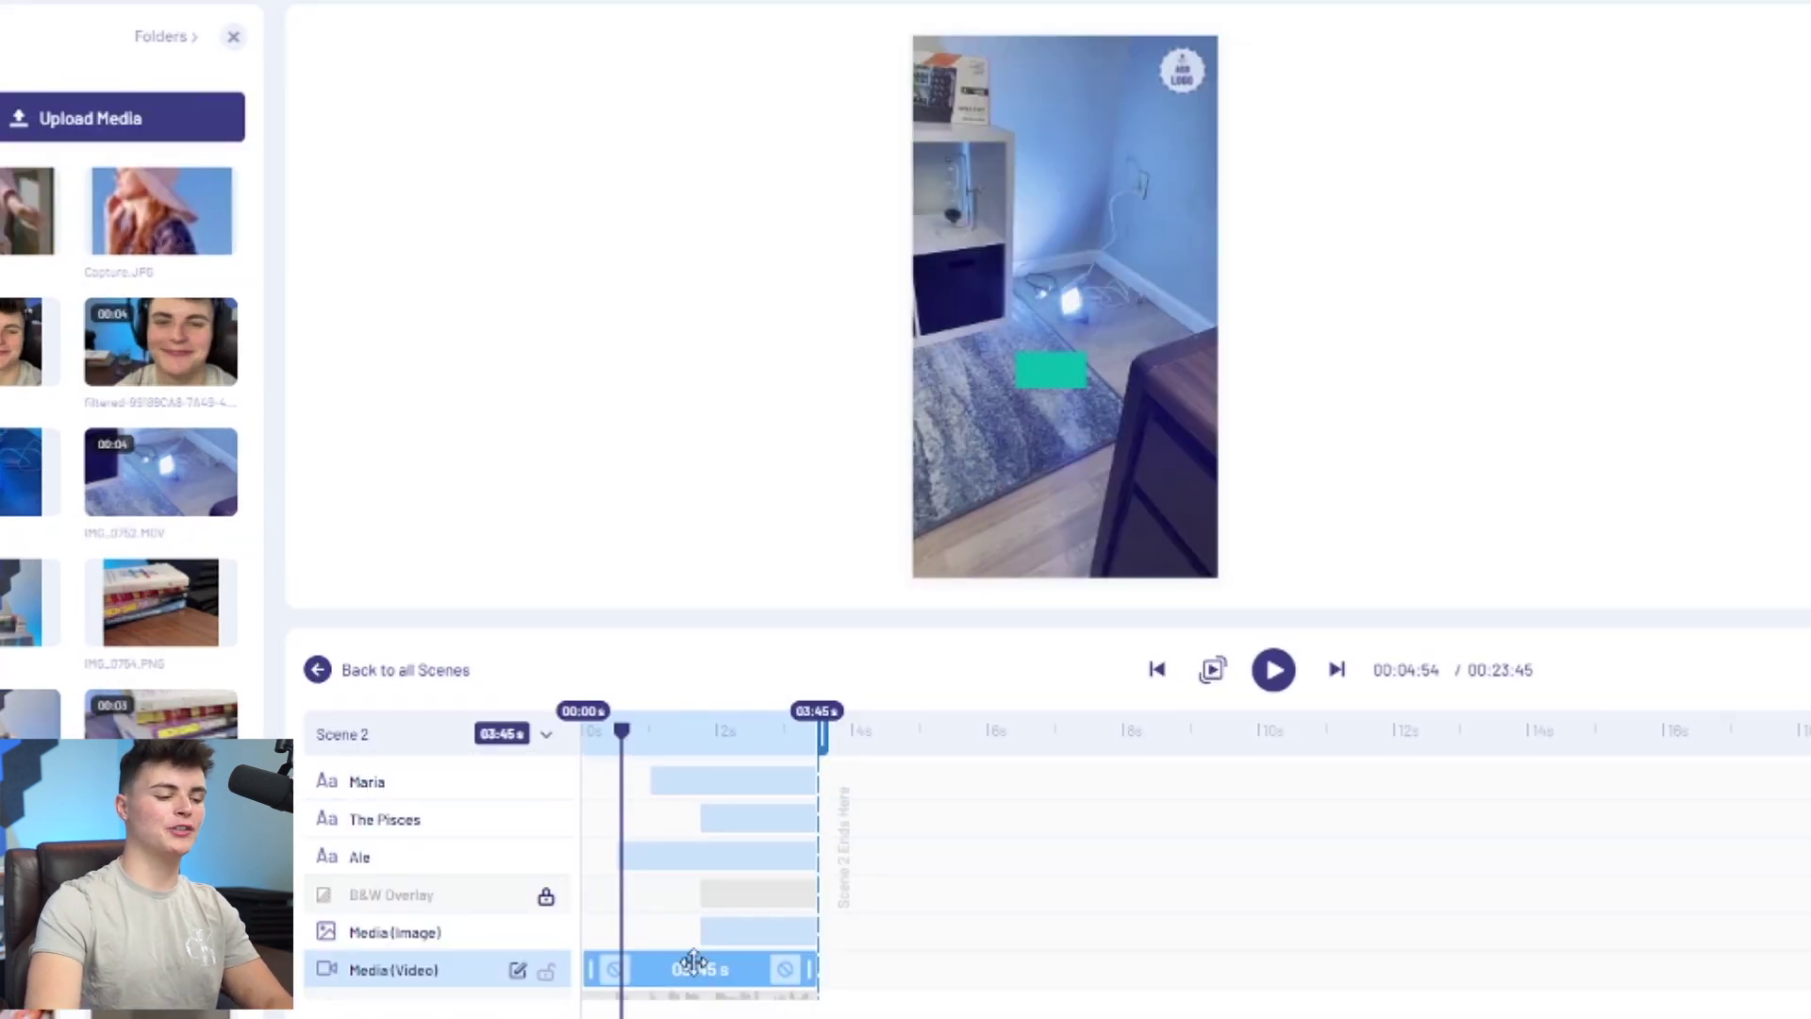
# Shorten the Scene 2 video layer to end at about 1.74 s, where the image layer starts, and preview the transition.
pyautogui.moveTo(609, 736)
pyautogui.mouseDown()
pyautogui.moveTo(748, 731)
pyautogui.moveTo(634, 731)
pyautogui.mouseUp()
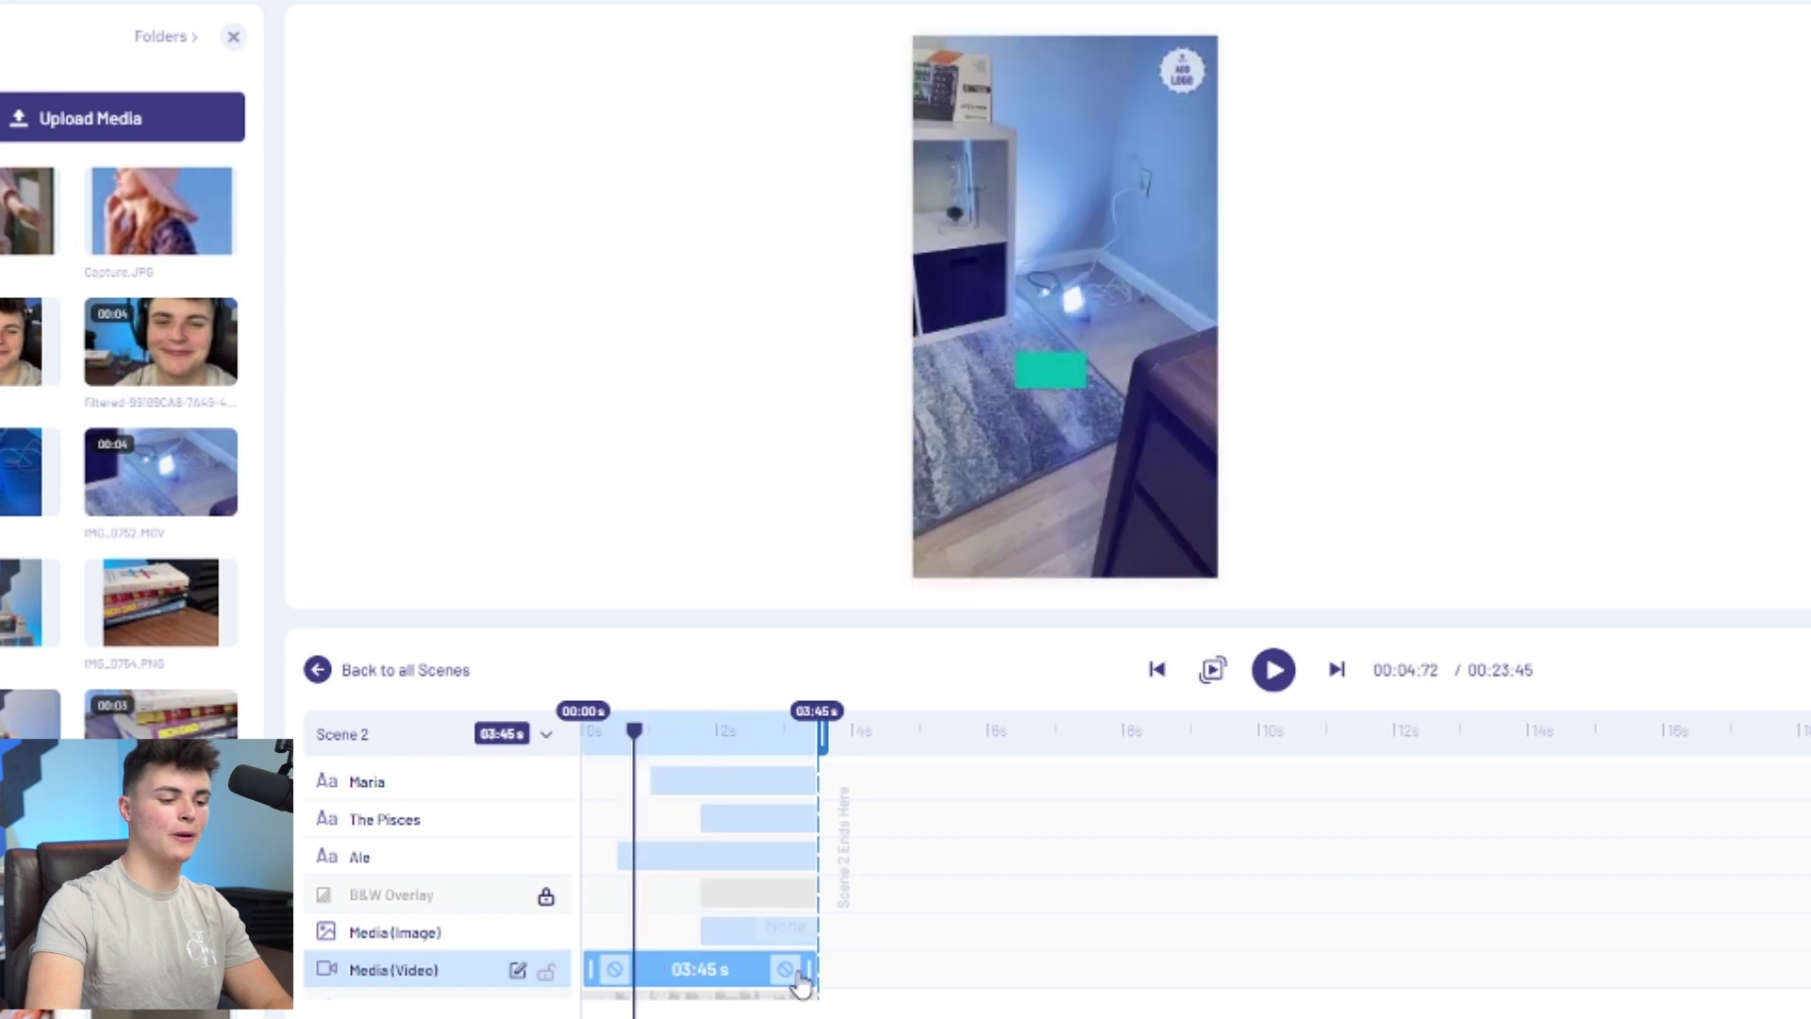
pyautogui.moveTo(822, 981); pyautogui.dragTo(700, 972)
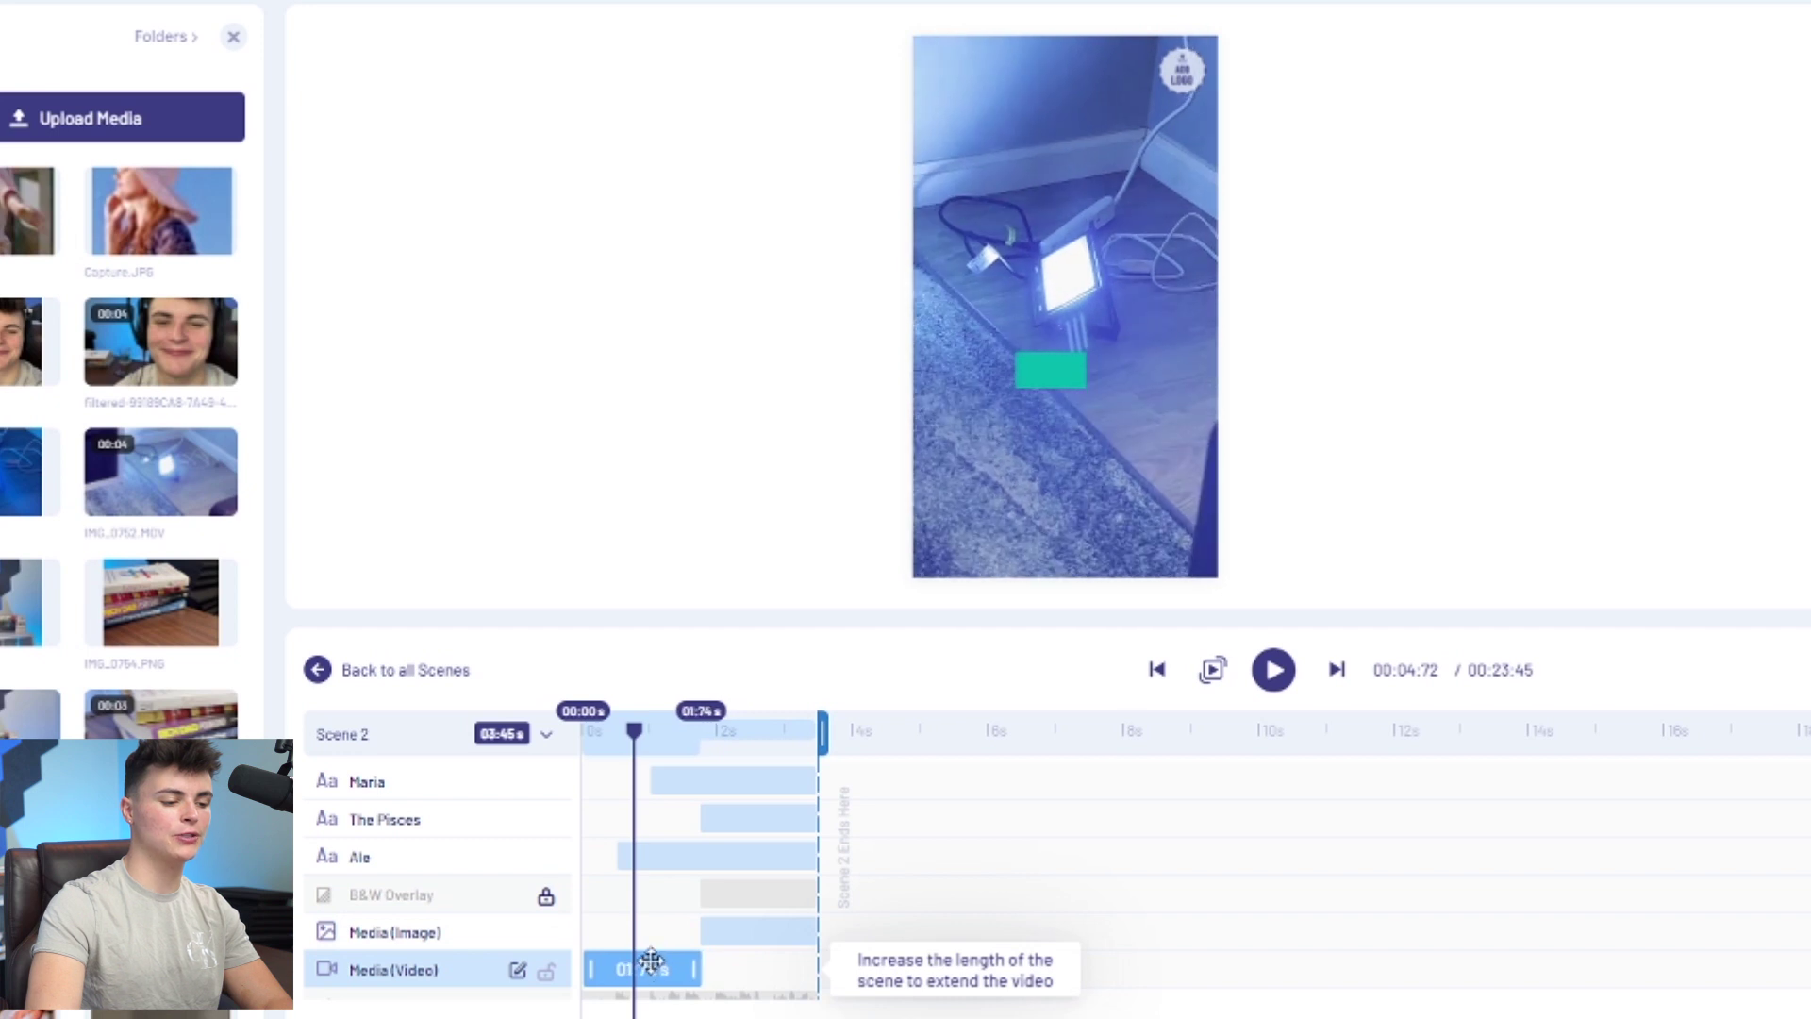
pyautogui.moveTo(698, 748); pyautogui.dragTo(627, 748)
pyautogui.press('space')
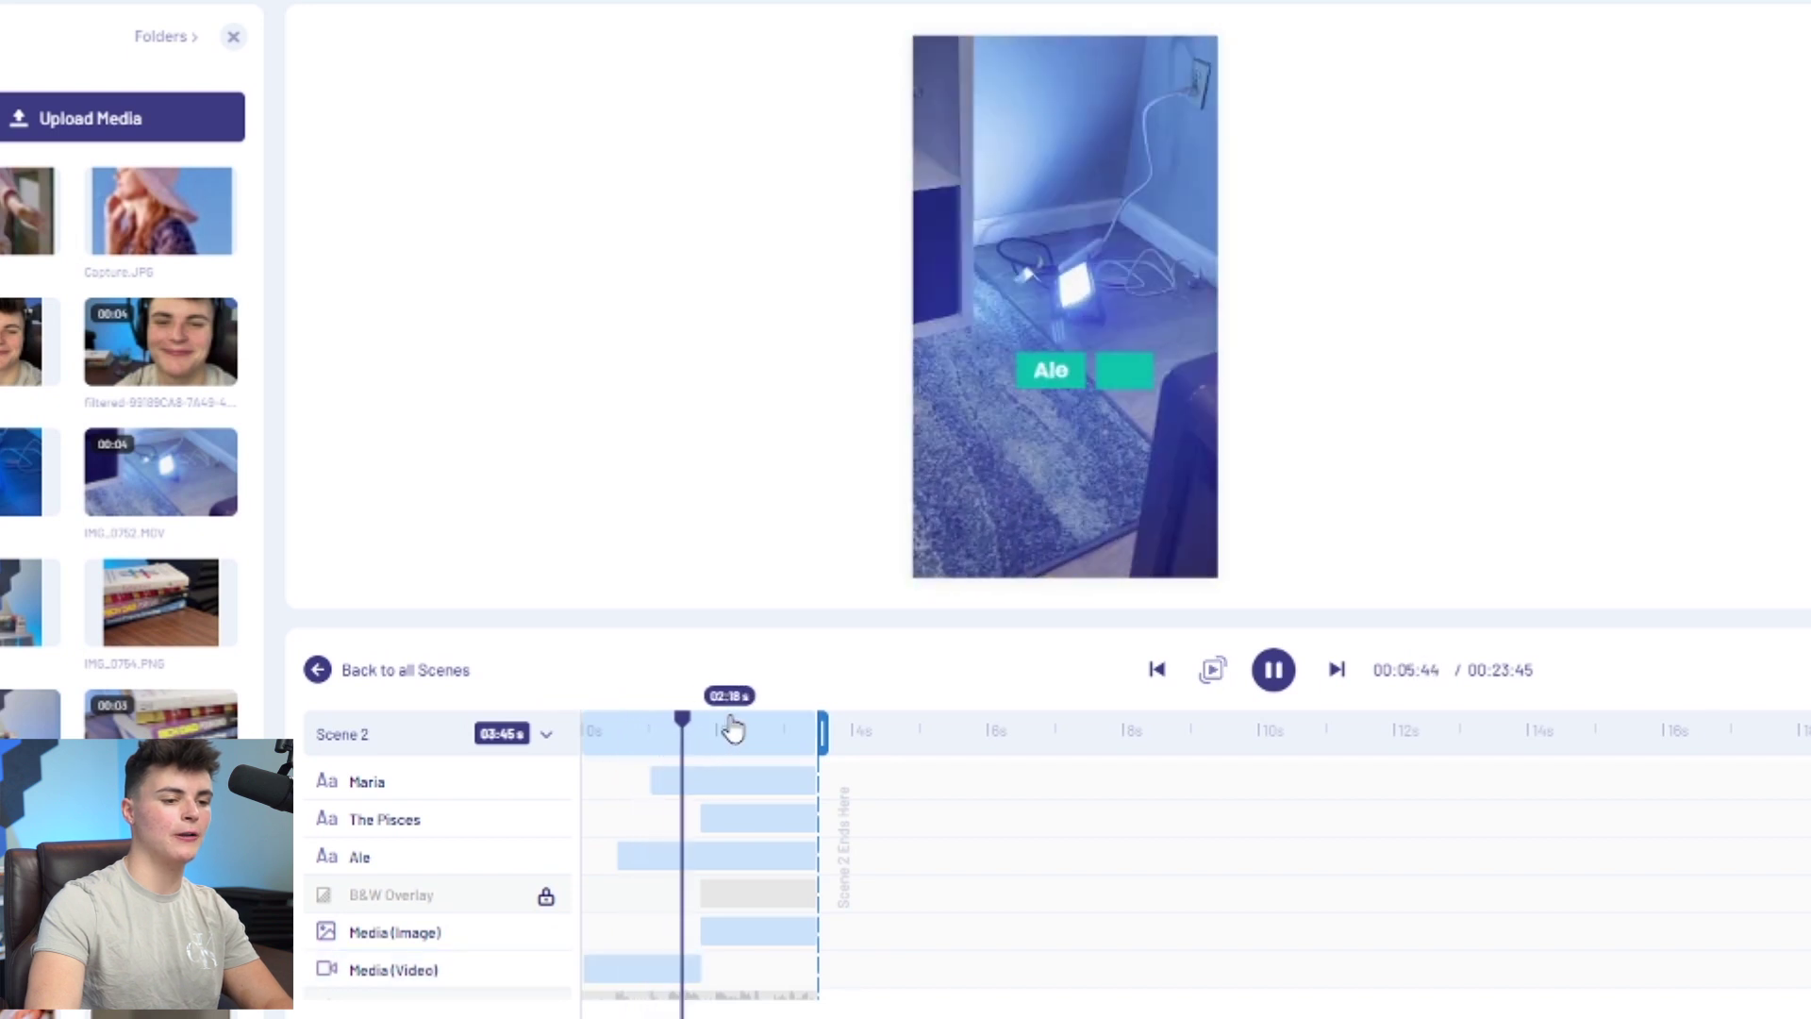
pyautogui.press('space')
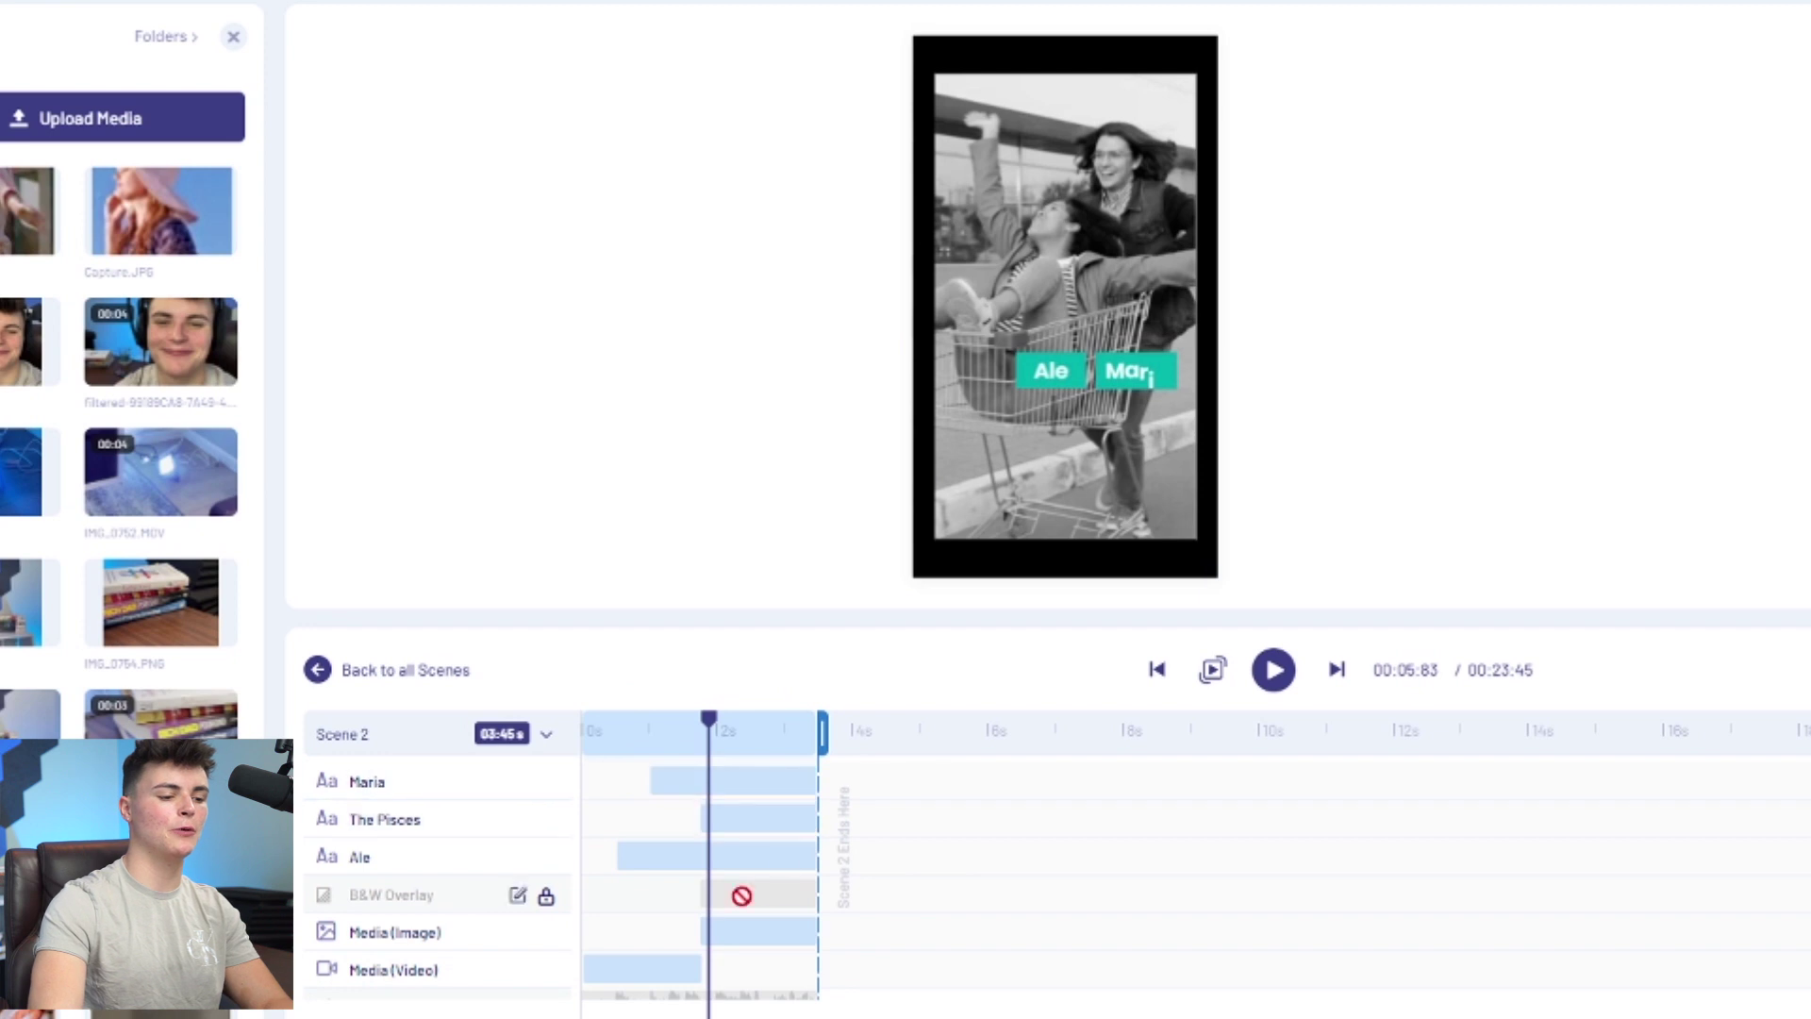
# Replace the black-and-white image in Scene 2 with the uploaded photo of the glowing light and preview the scene.
pyautogui.moveTo(161, 213); pyautogui.dragTo(993, 257)
pyautogui.click(950, 673)
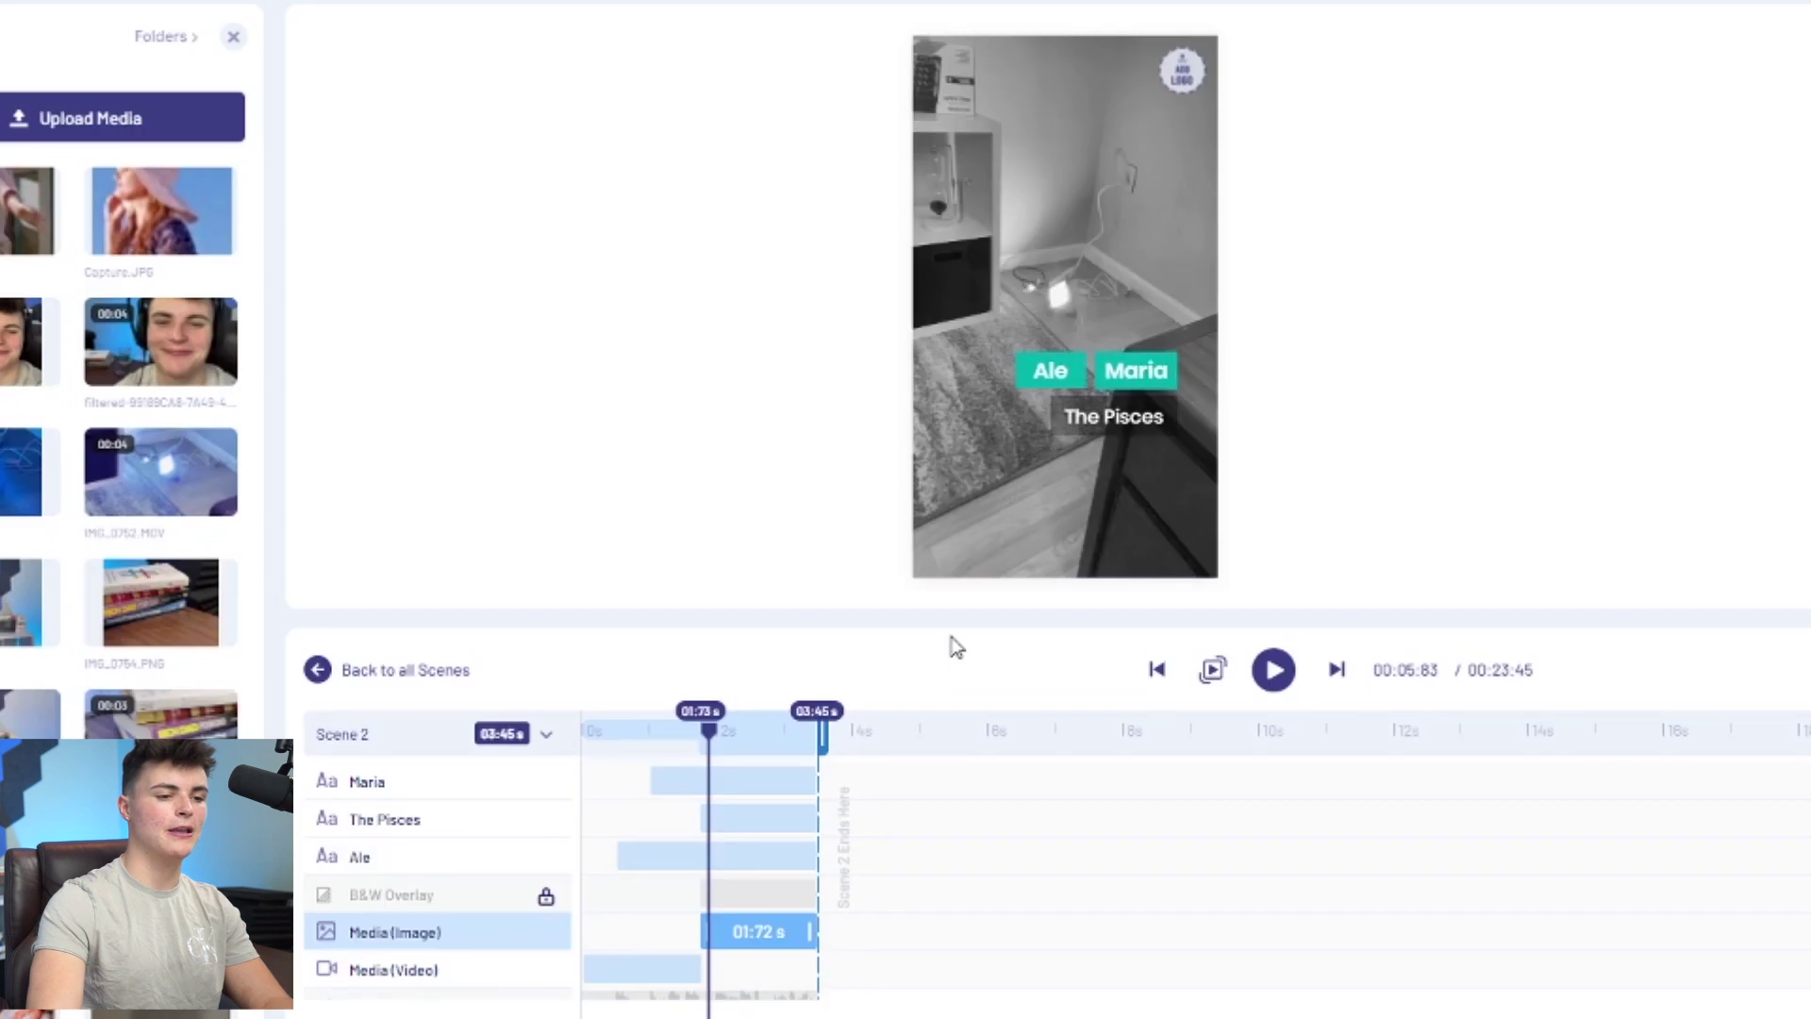
pyautogui.moveTo(709, 732); pyautogui.dragTo(635, 740)
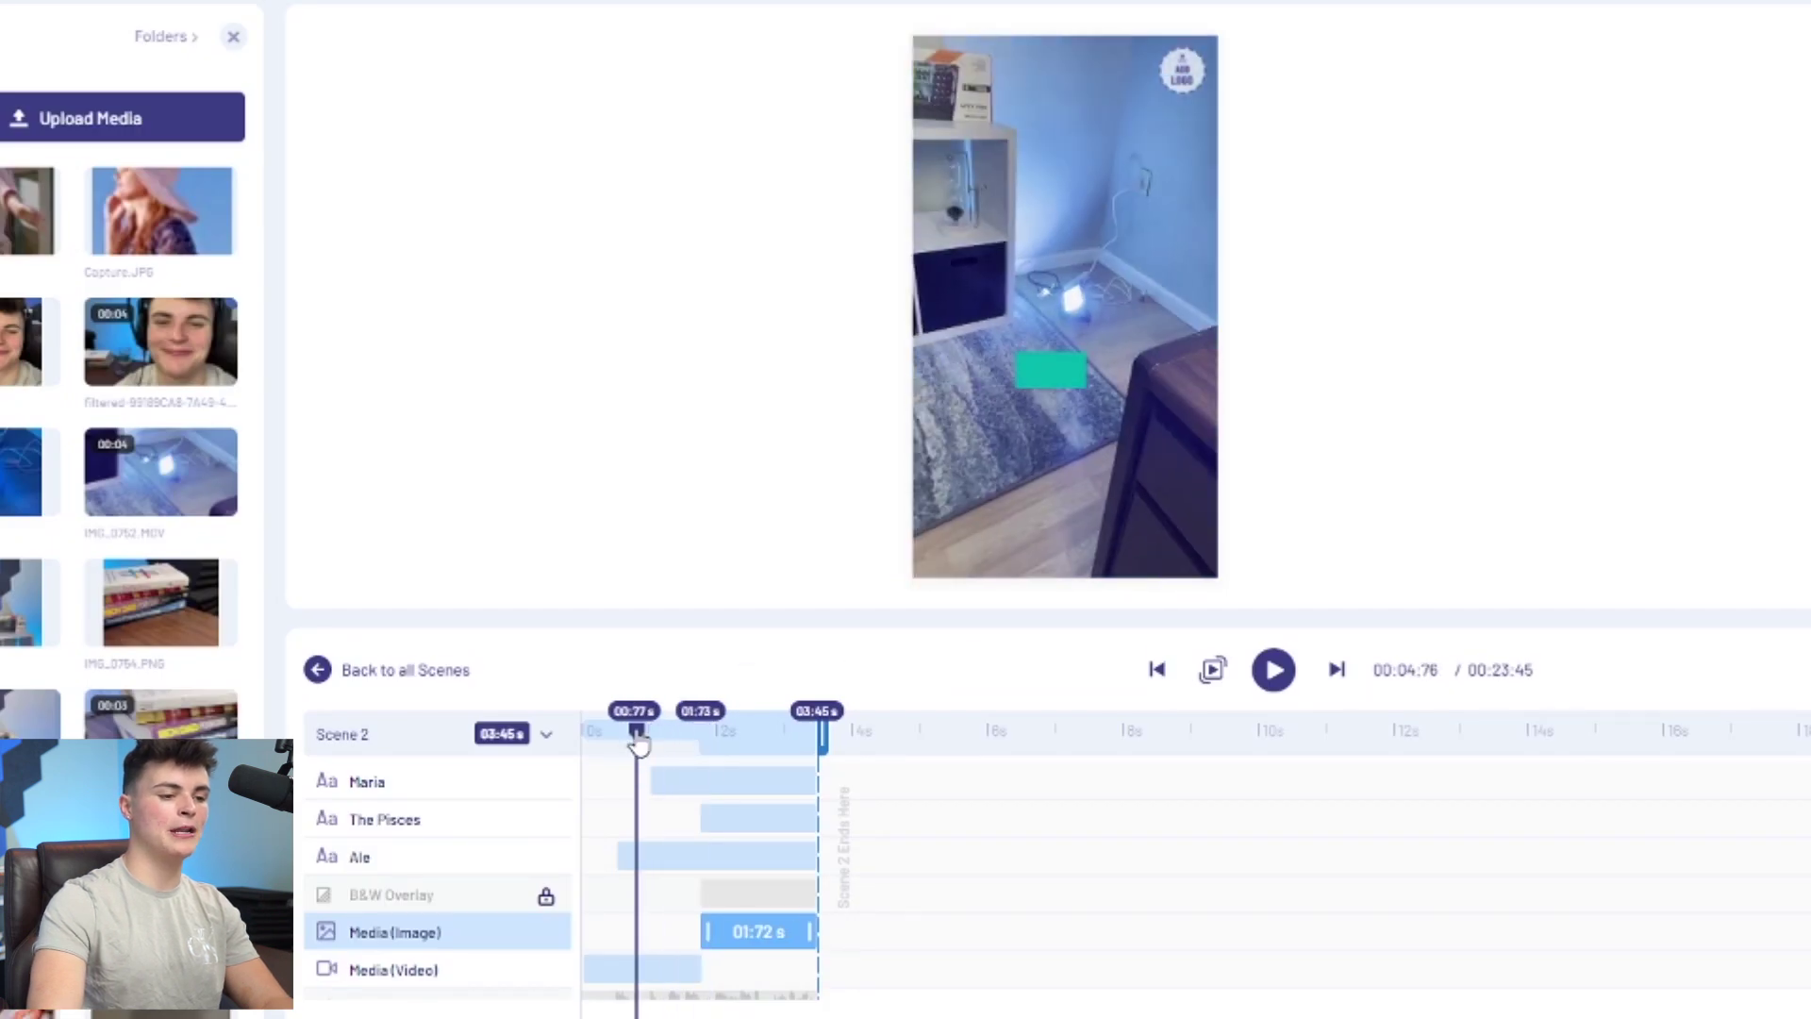
pyautogui.click(1213, 669)
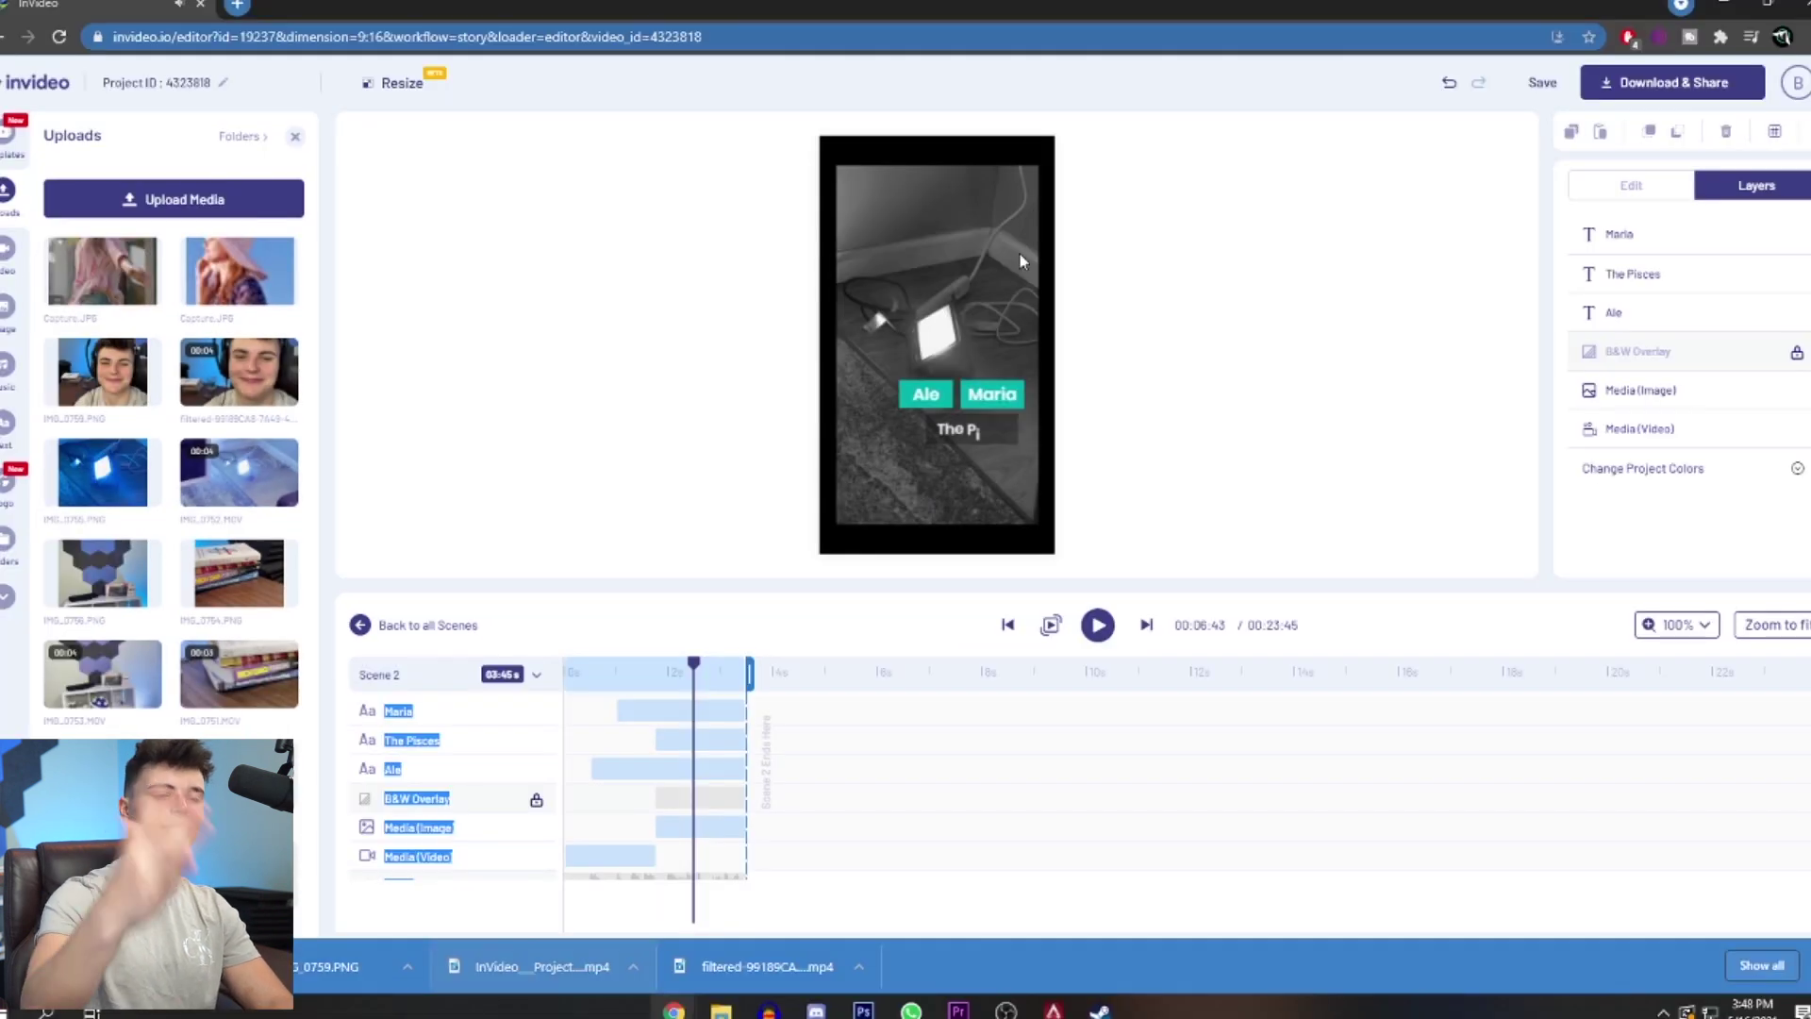
pyautogui.press('space')
pyautogui.press('space')
# Change the two Scene 2 name labels to "Epic" and "light" and the caption below to "too awesome", and preview the scene.
pyautogui.click(926, 395)
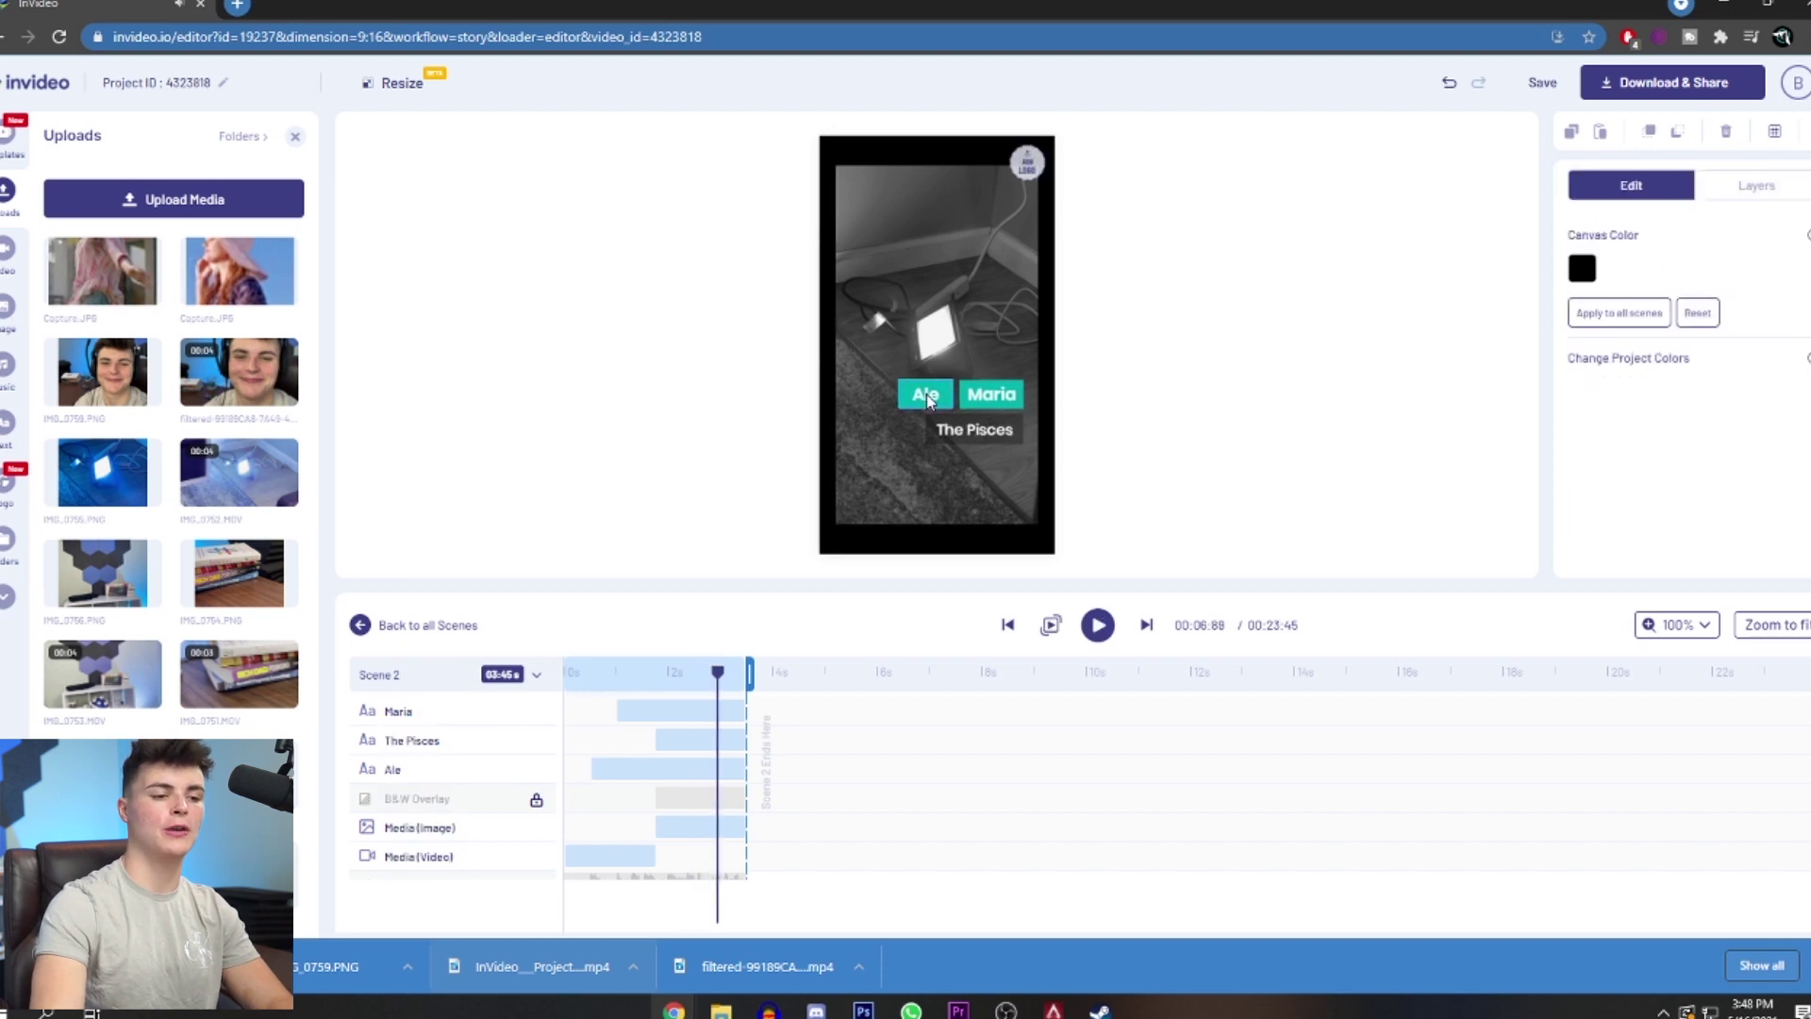
pyautogui.click(926, 394)
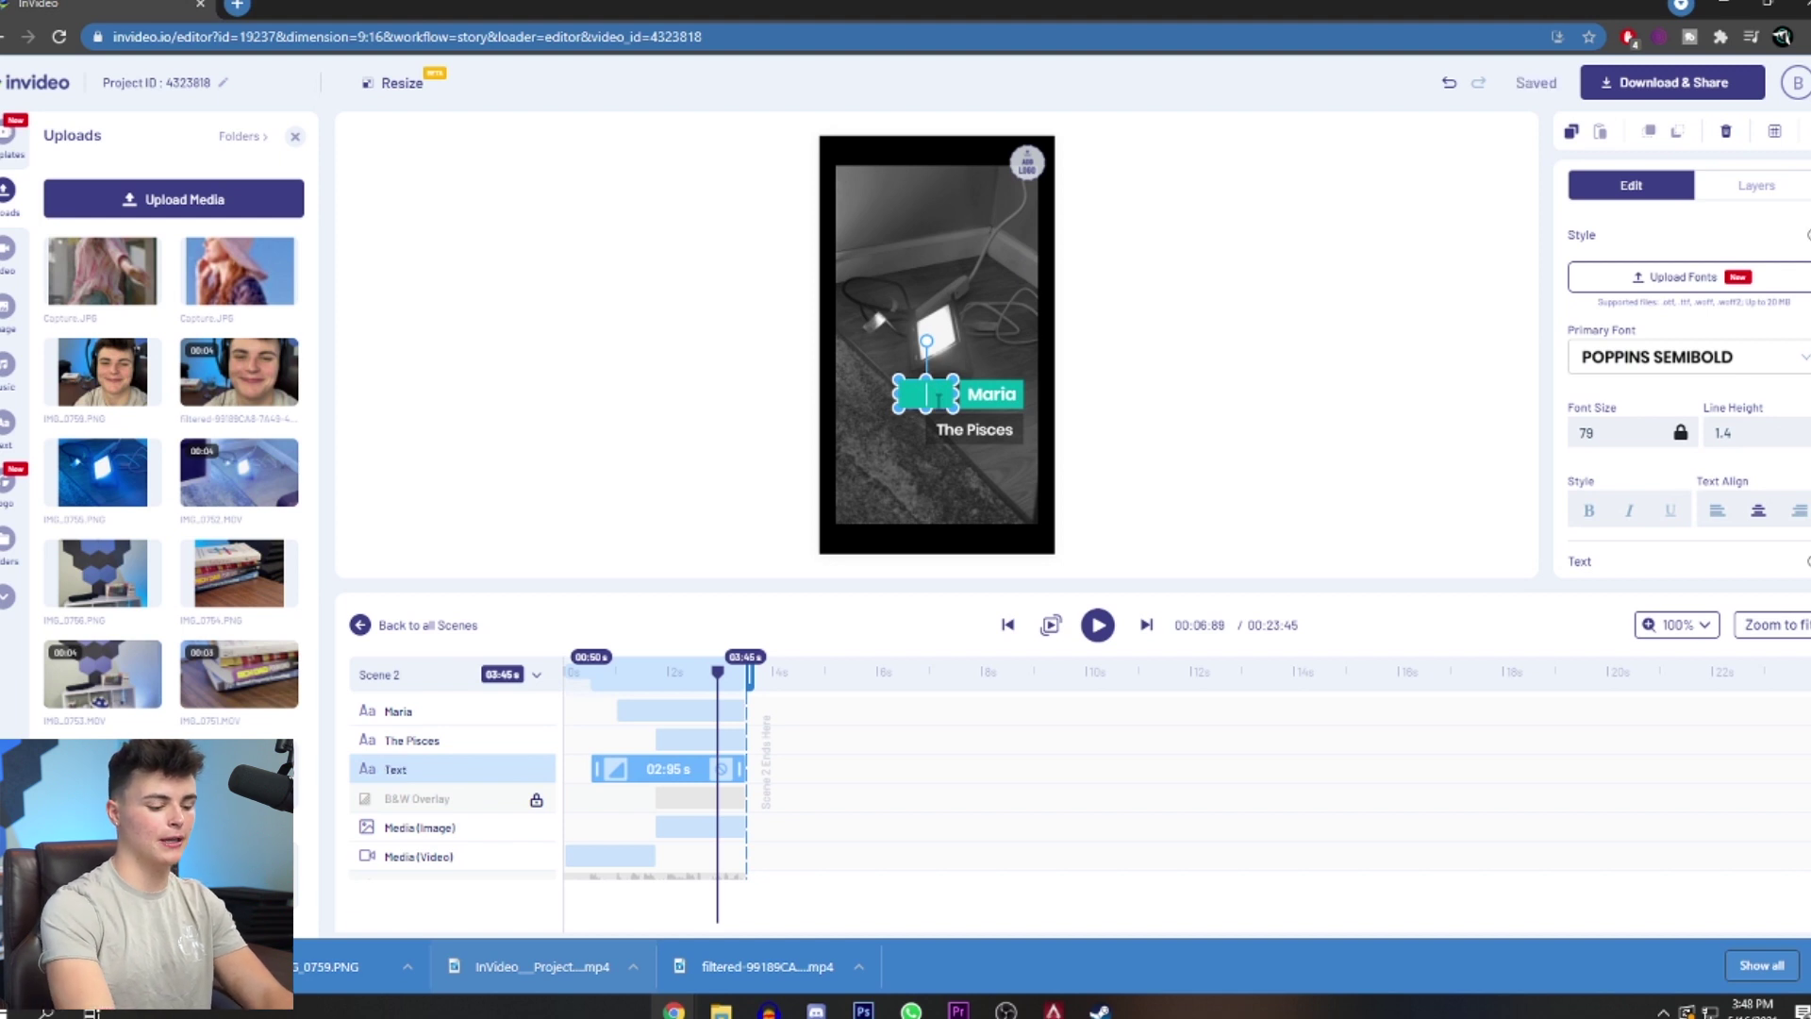
pyautogui.write('Epic')
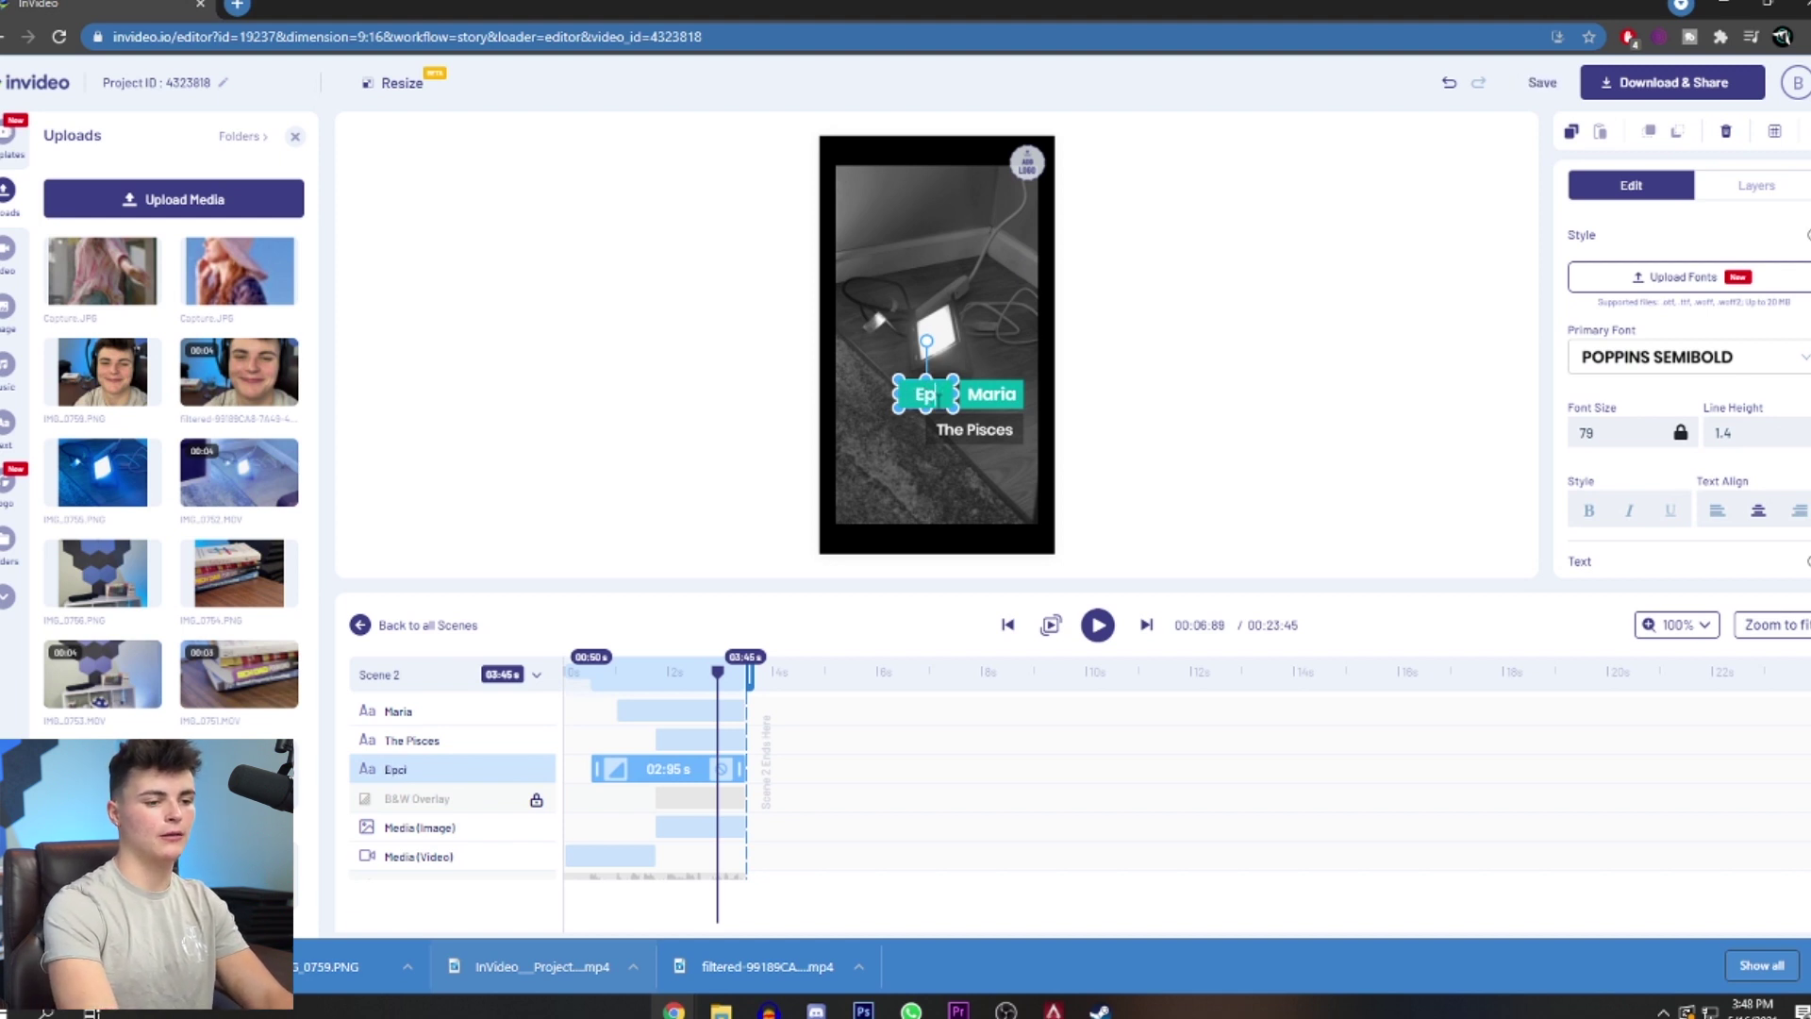
pyautogui.click(976, 408)
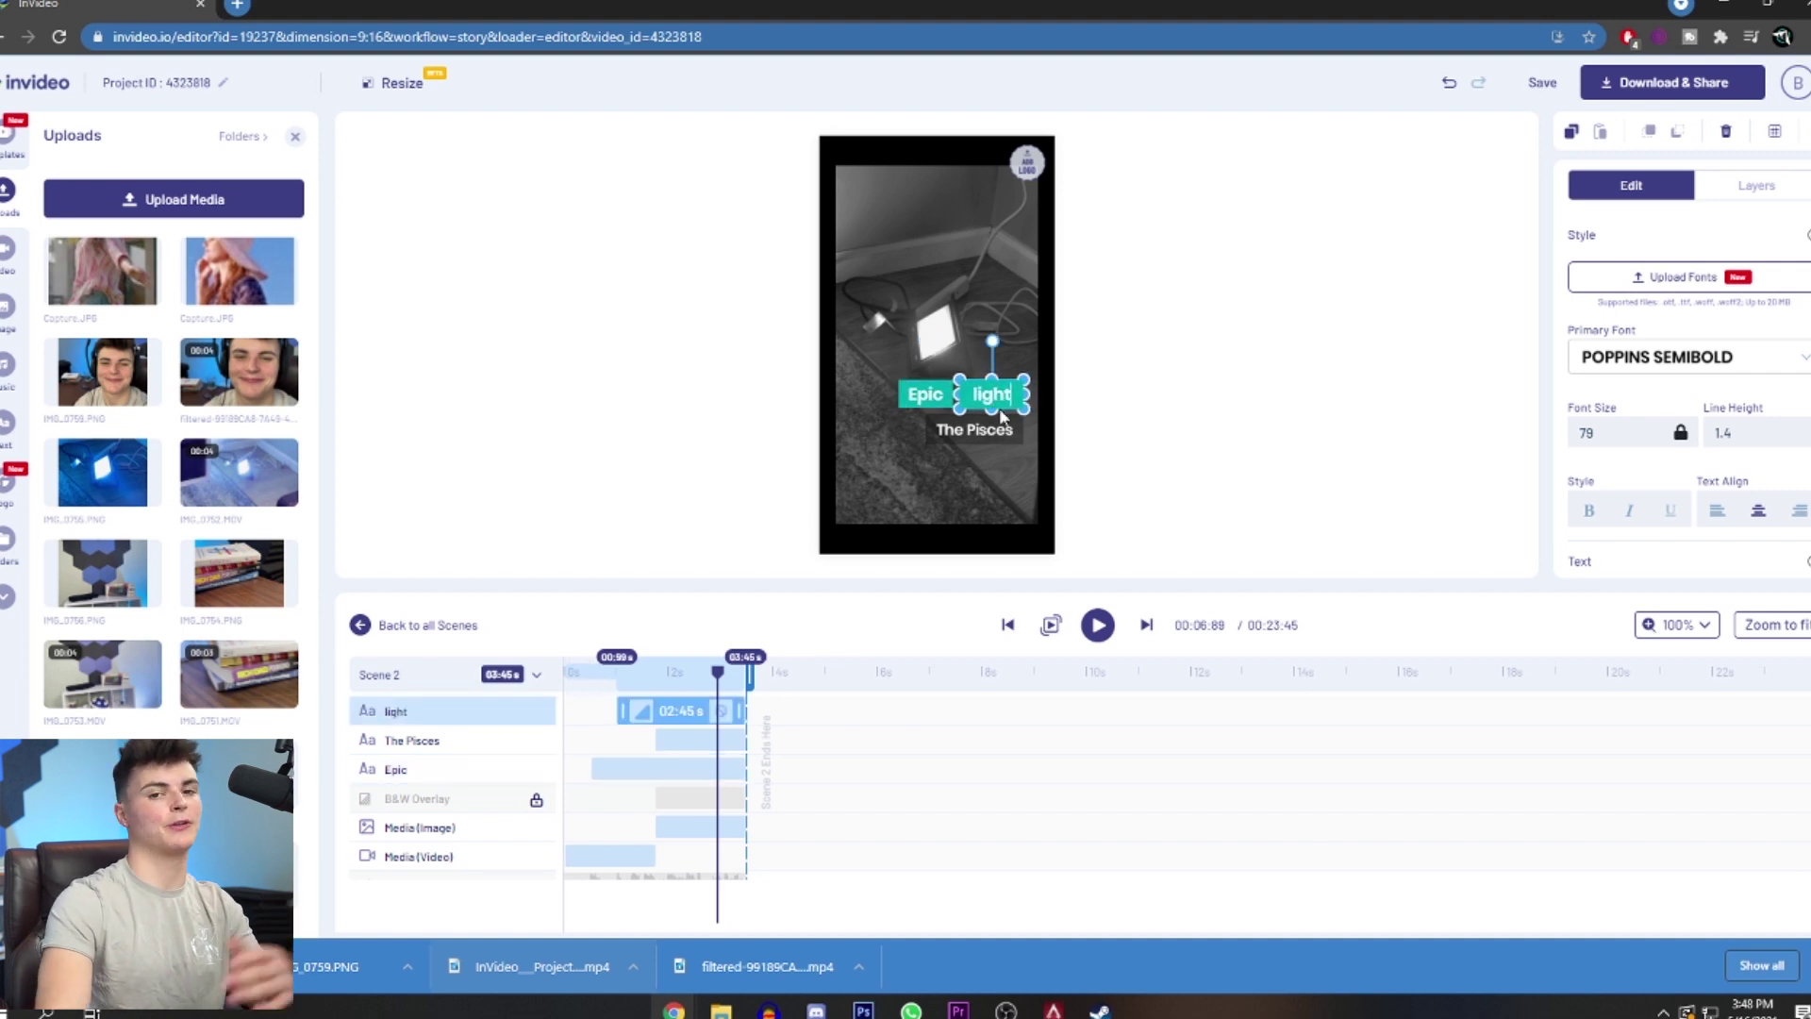
pyautogui.press('space')
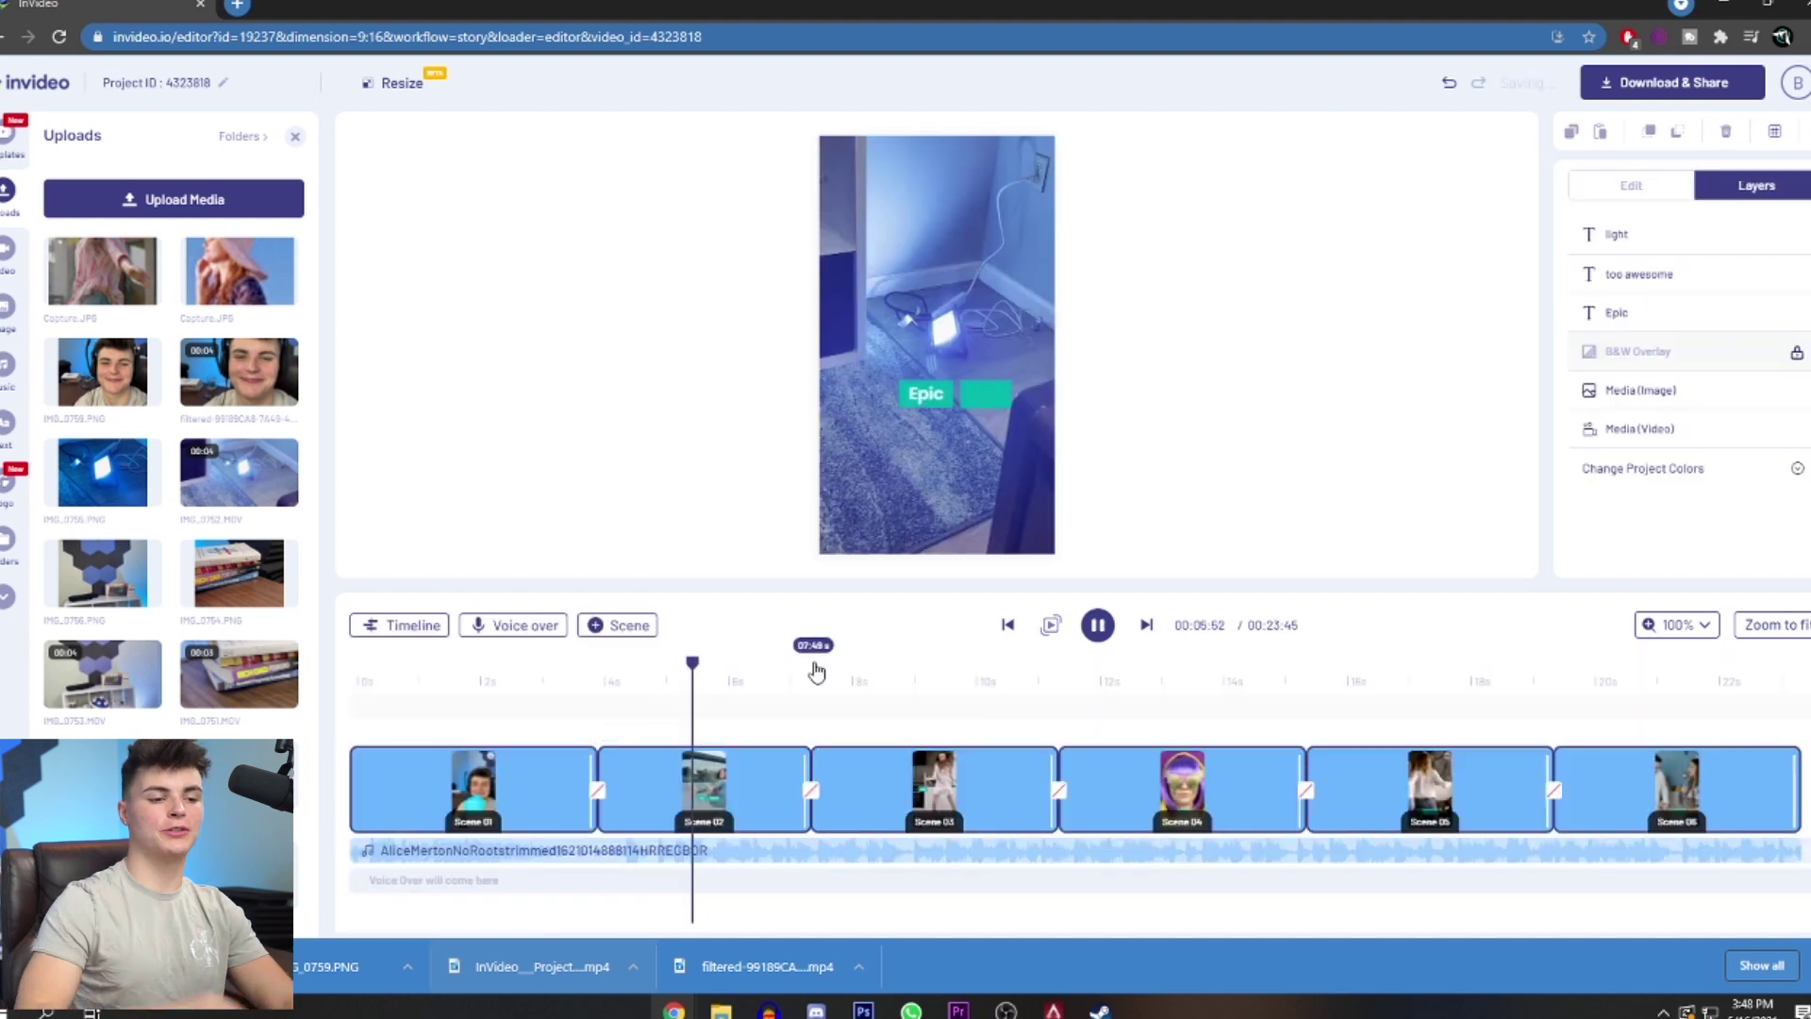
pyautogui.press('space')
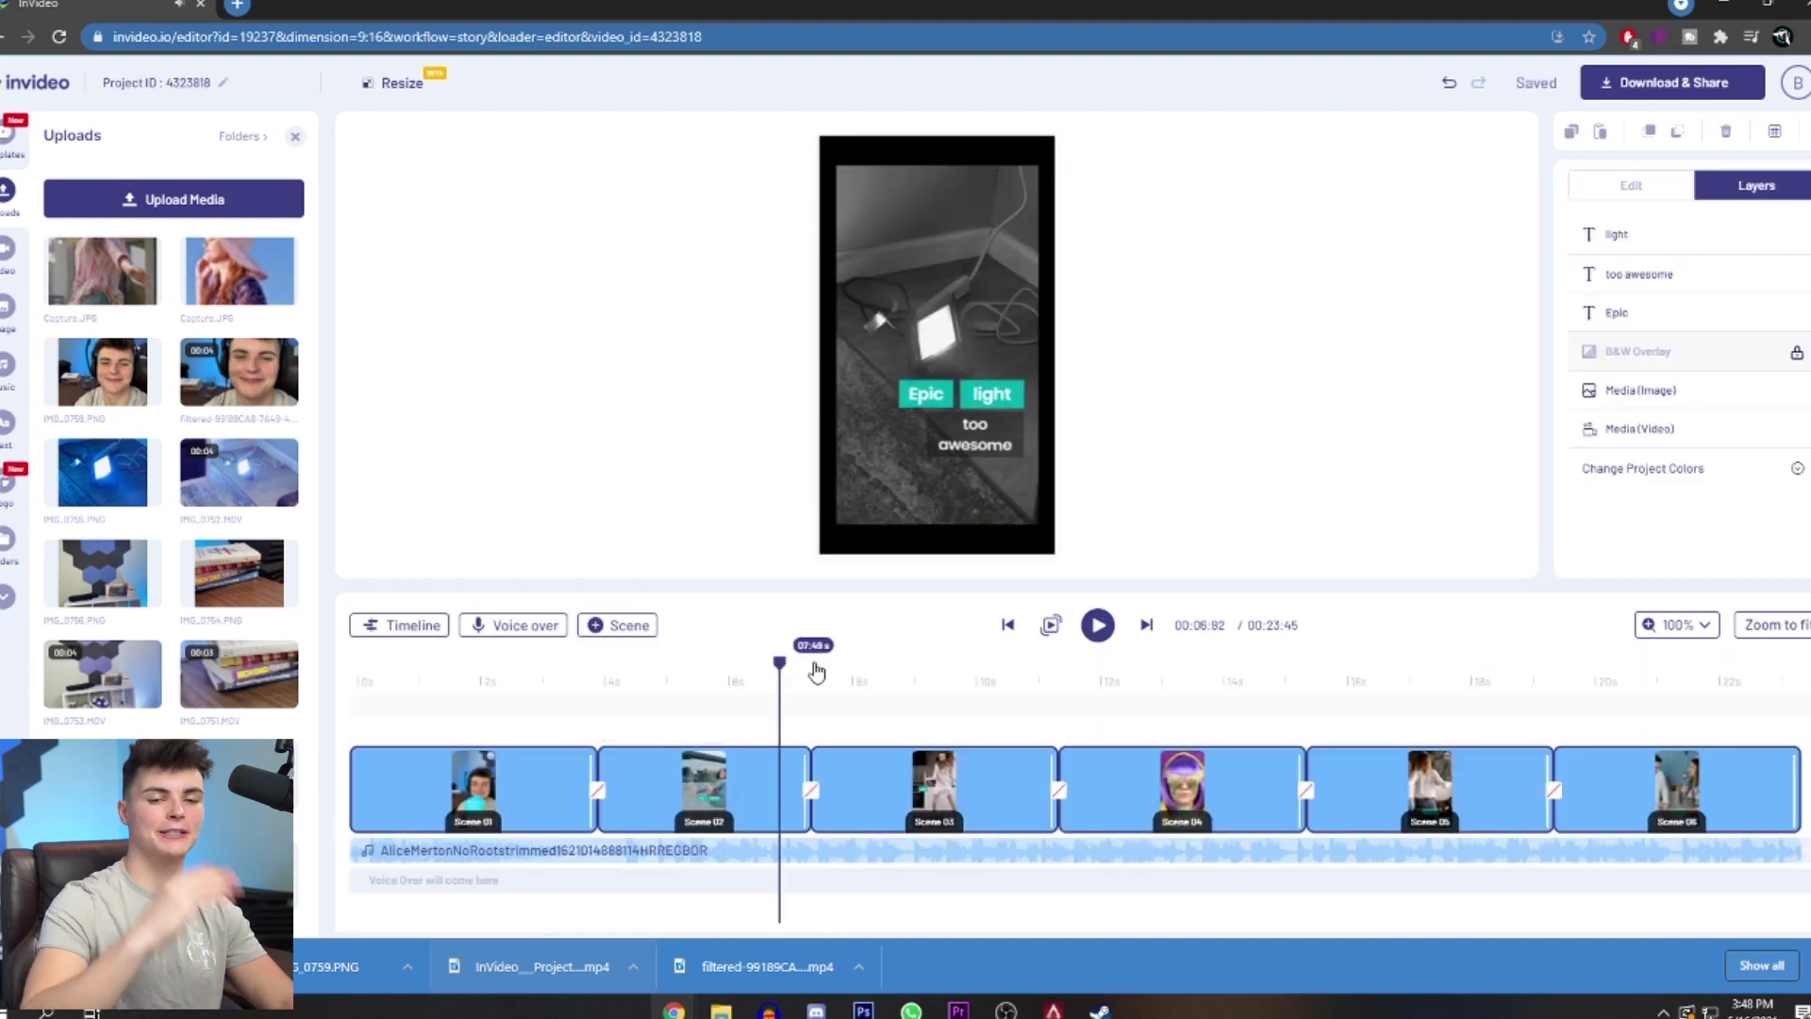
# Replace the Scene 3 video with the uploaded hexagon-wall clip and shorten its layer to end where the image layer starts, at about 2 s.
pyautogui.click(889, 680)
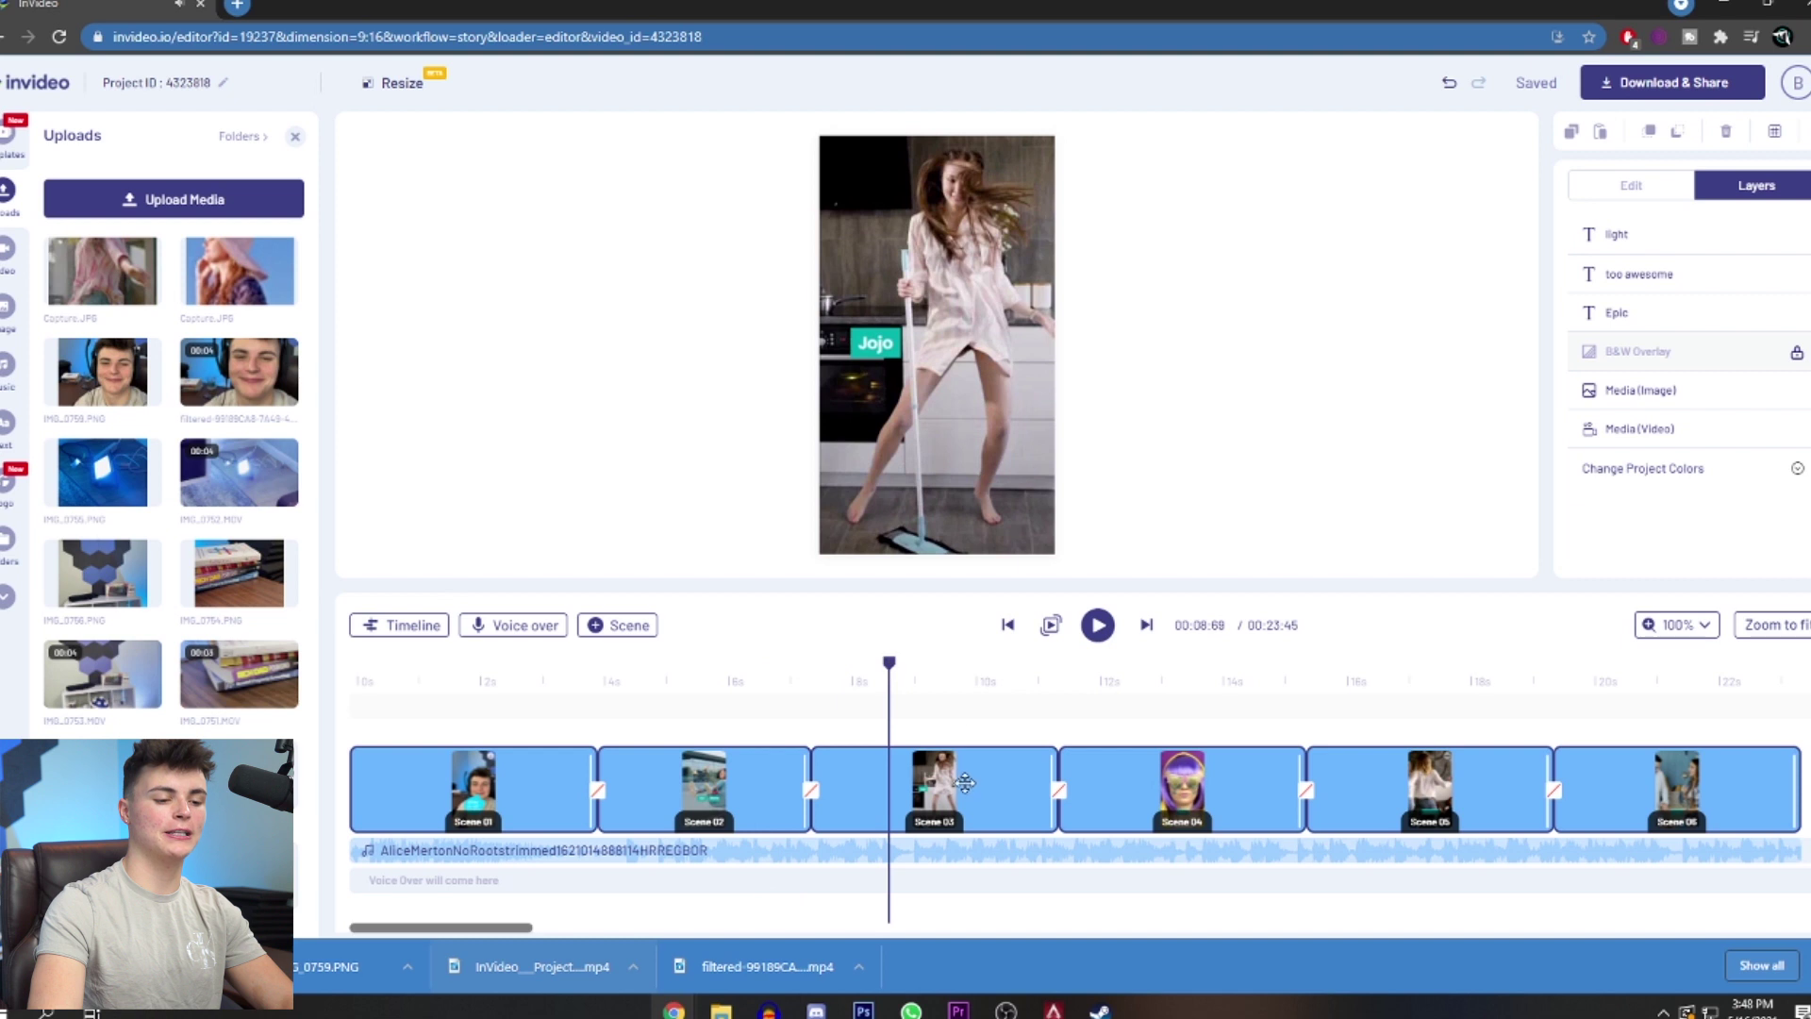
pyautogui.click(961, 785)
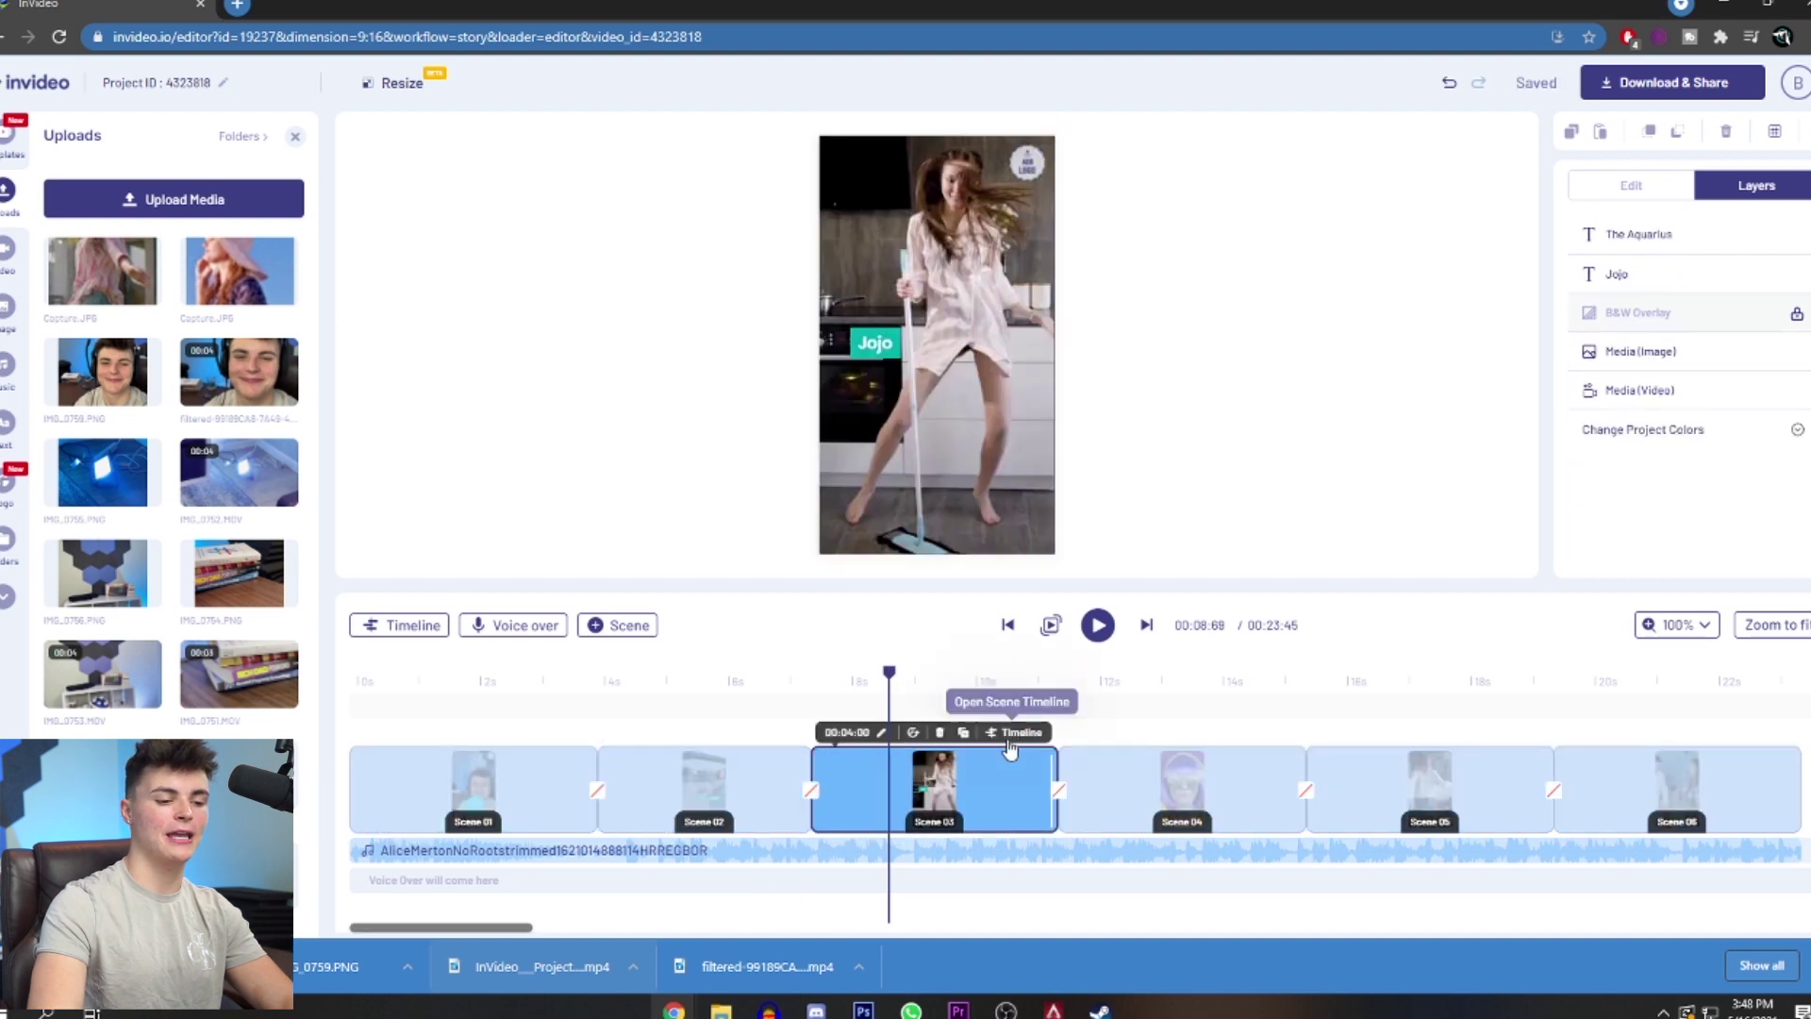
pyautogui.click(1016, 734)
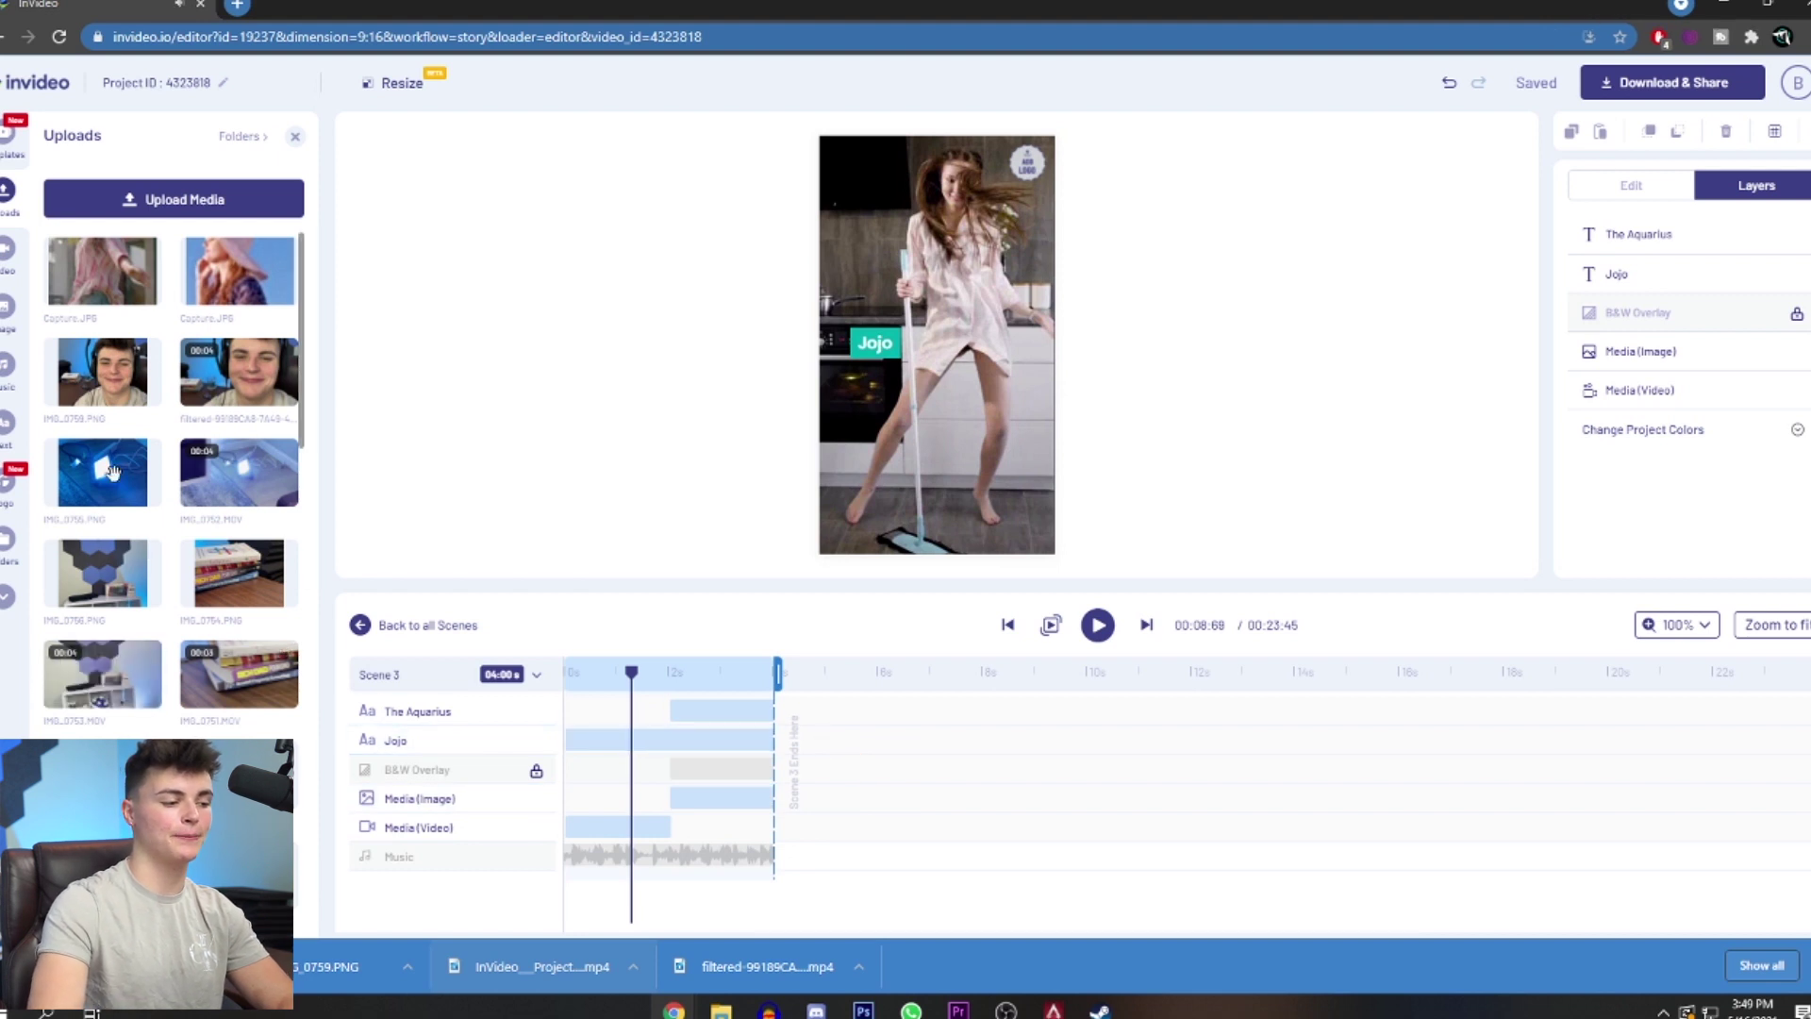
pyautogui.moveTo(90, 564); pyautogui.dragTo(949, 482)
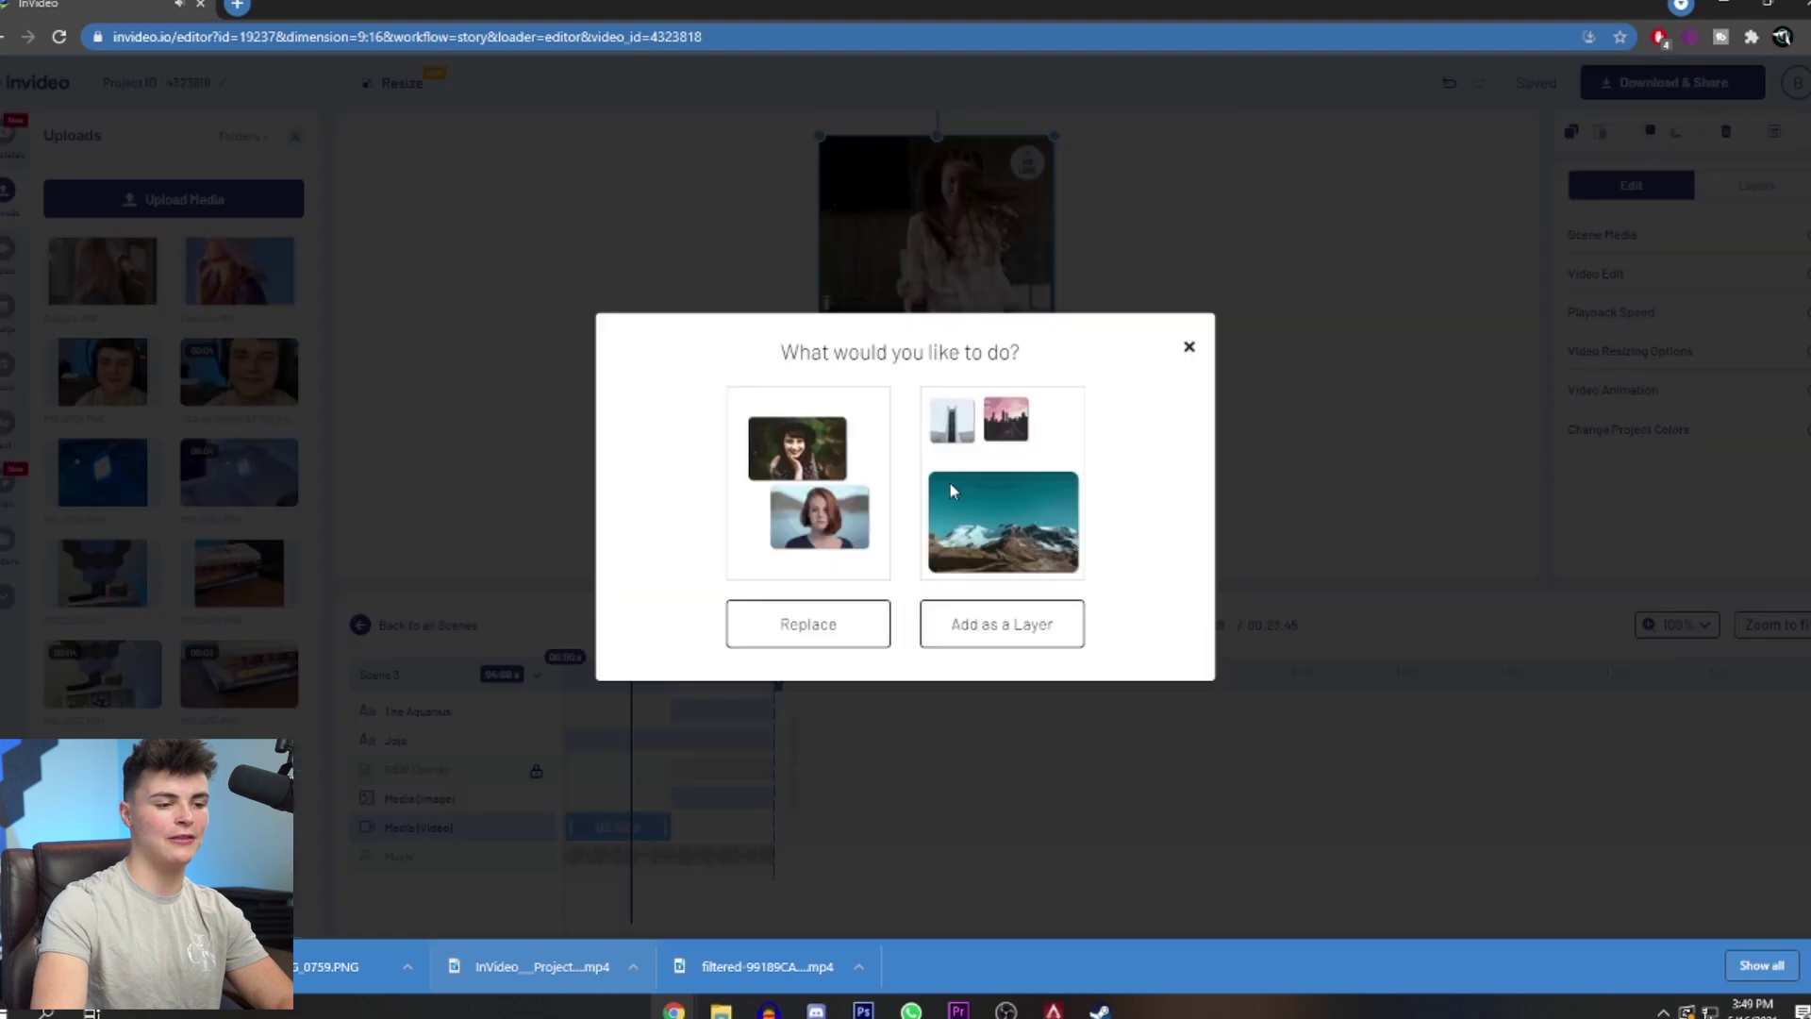
pyautogui.click(829, 627)
pyautogui.click(972, 623)
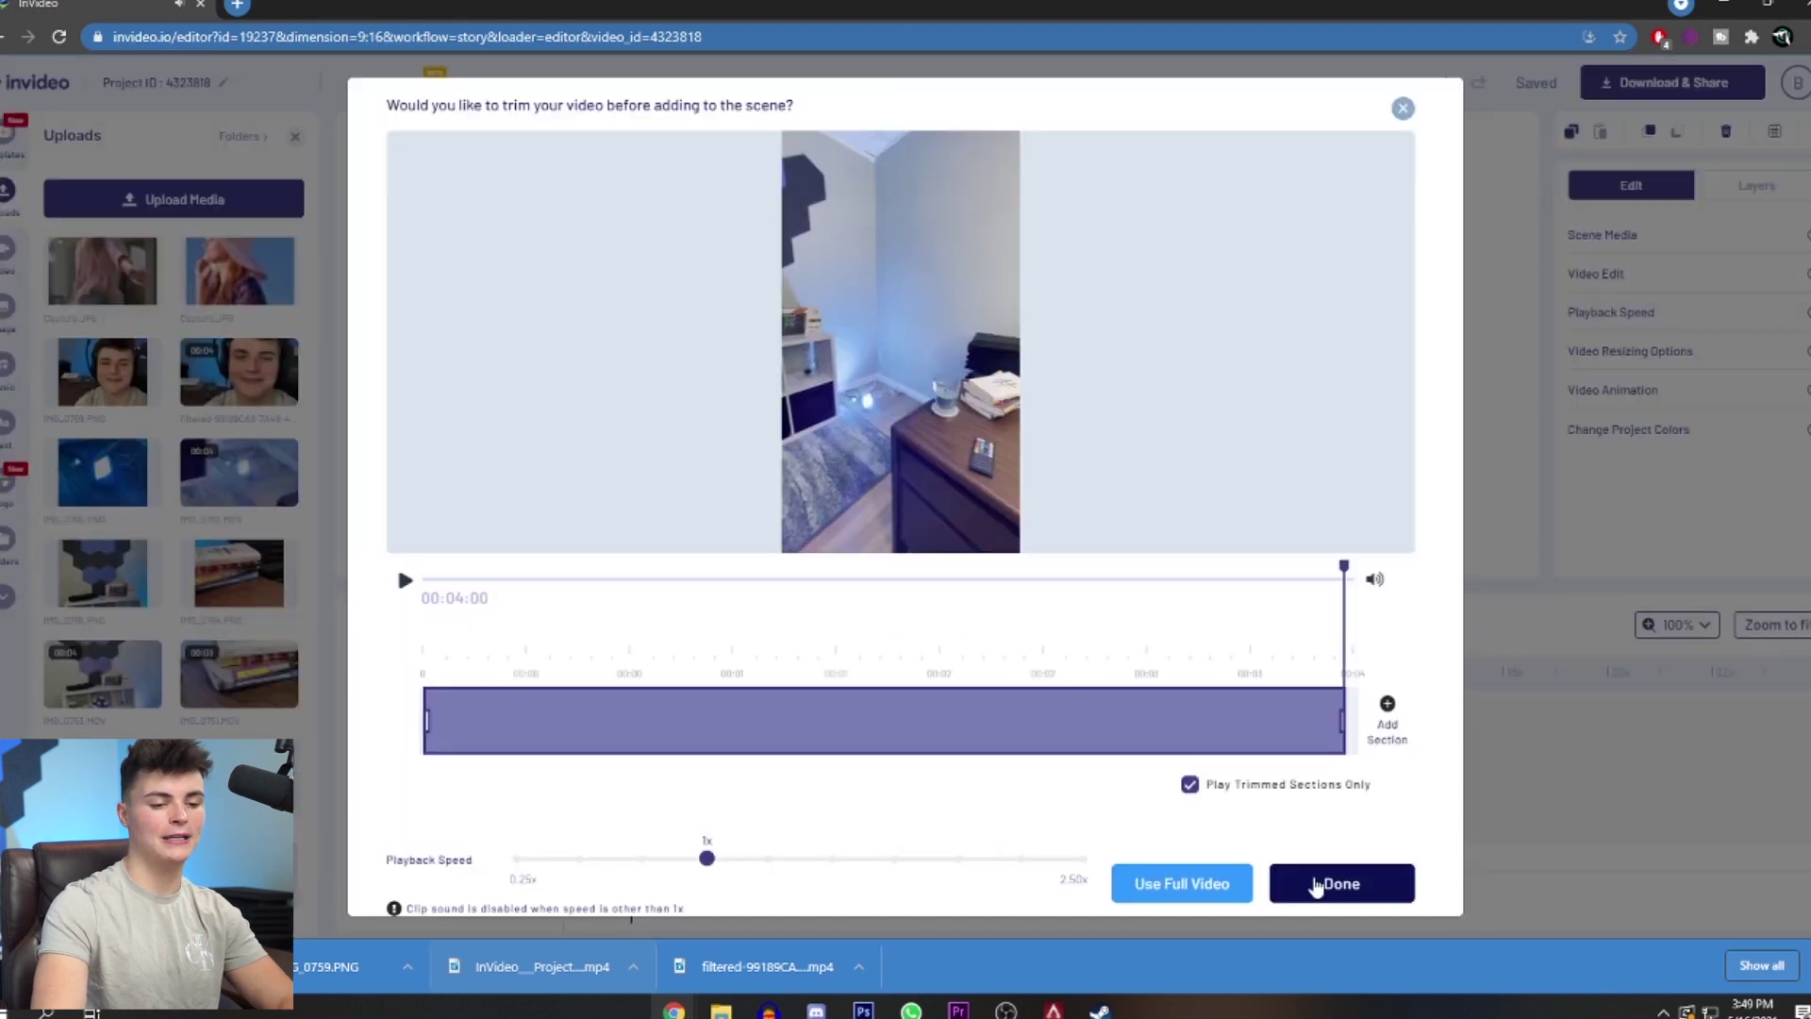
pyautogui.click(1382, 895)
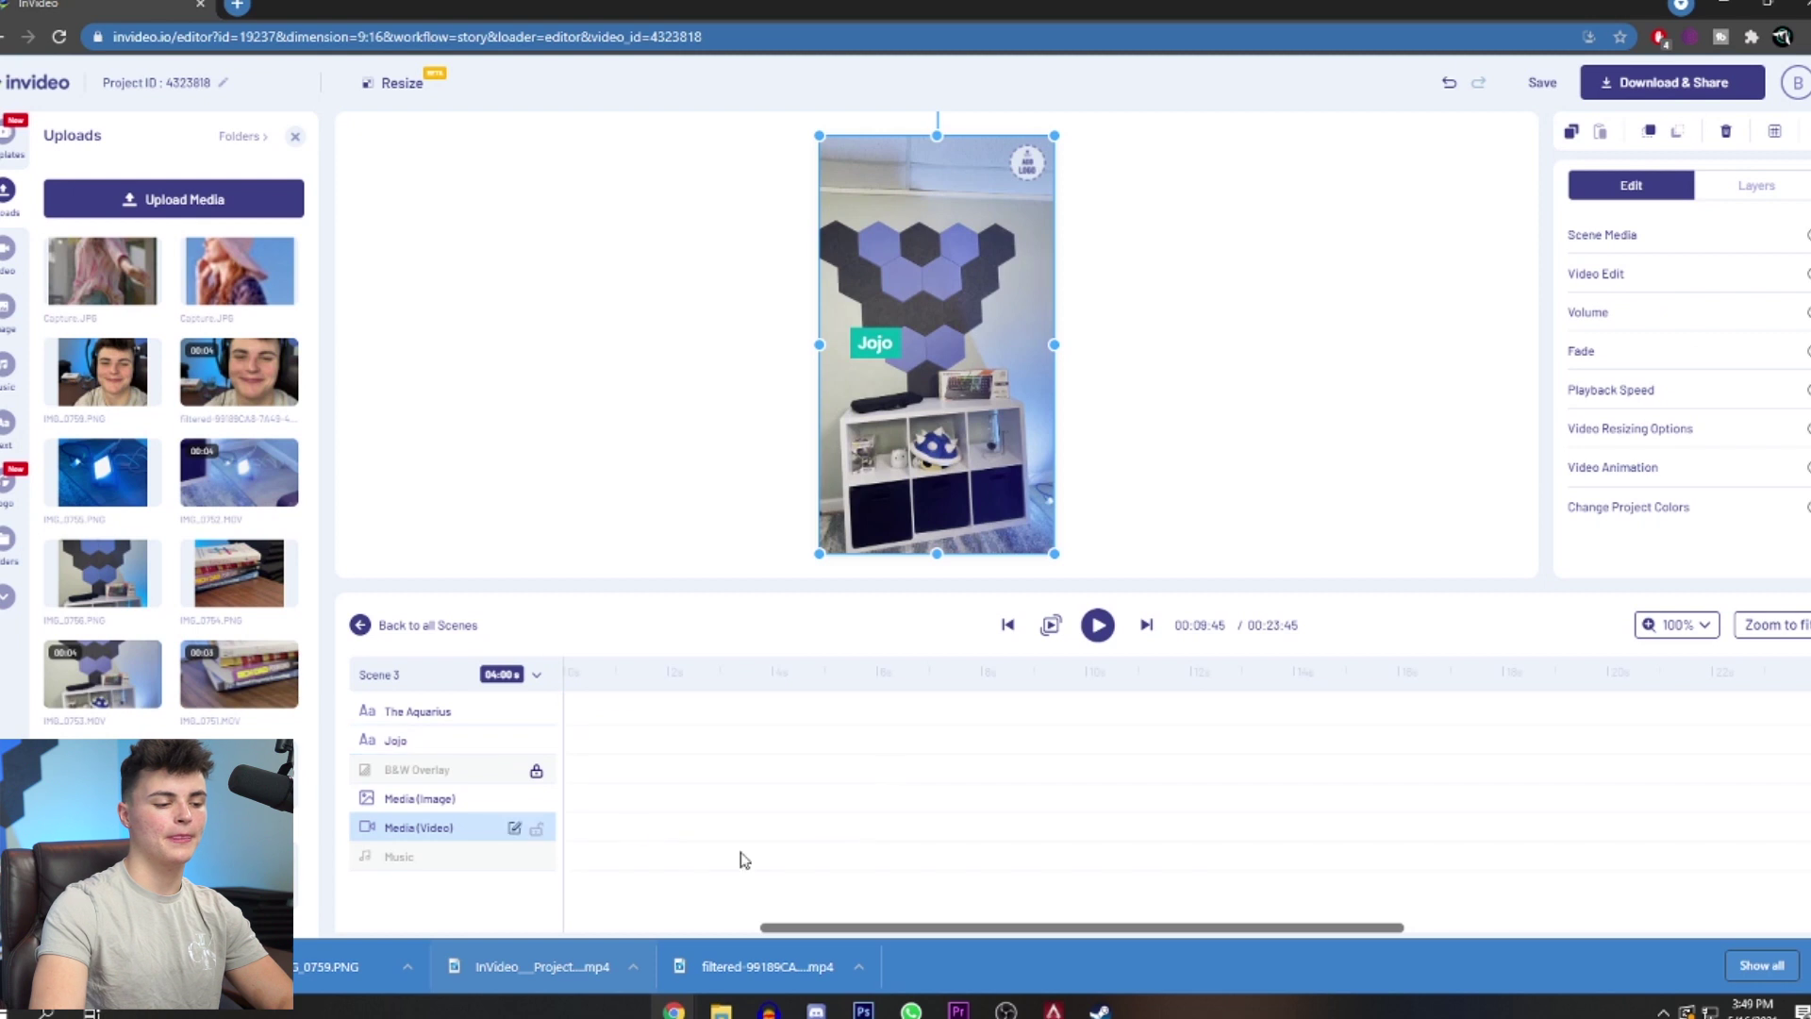
pyautogui.moveTo(769, 829); pyautogui.dragTo(679, 842)
# Replace the black-and-white image in Scene 3 with the uploaded photo of the hexagon wall and shelf, and preview the scene.
pyautogui.moveTo(670, 683); pyautogui.dragTo(675, 686)
pyautogui.moveTo(85, 562); pyautogui.dragTo(971, 288)
pyautogui.click(815, 625)
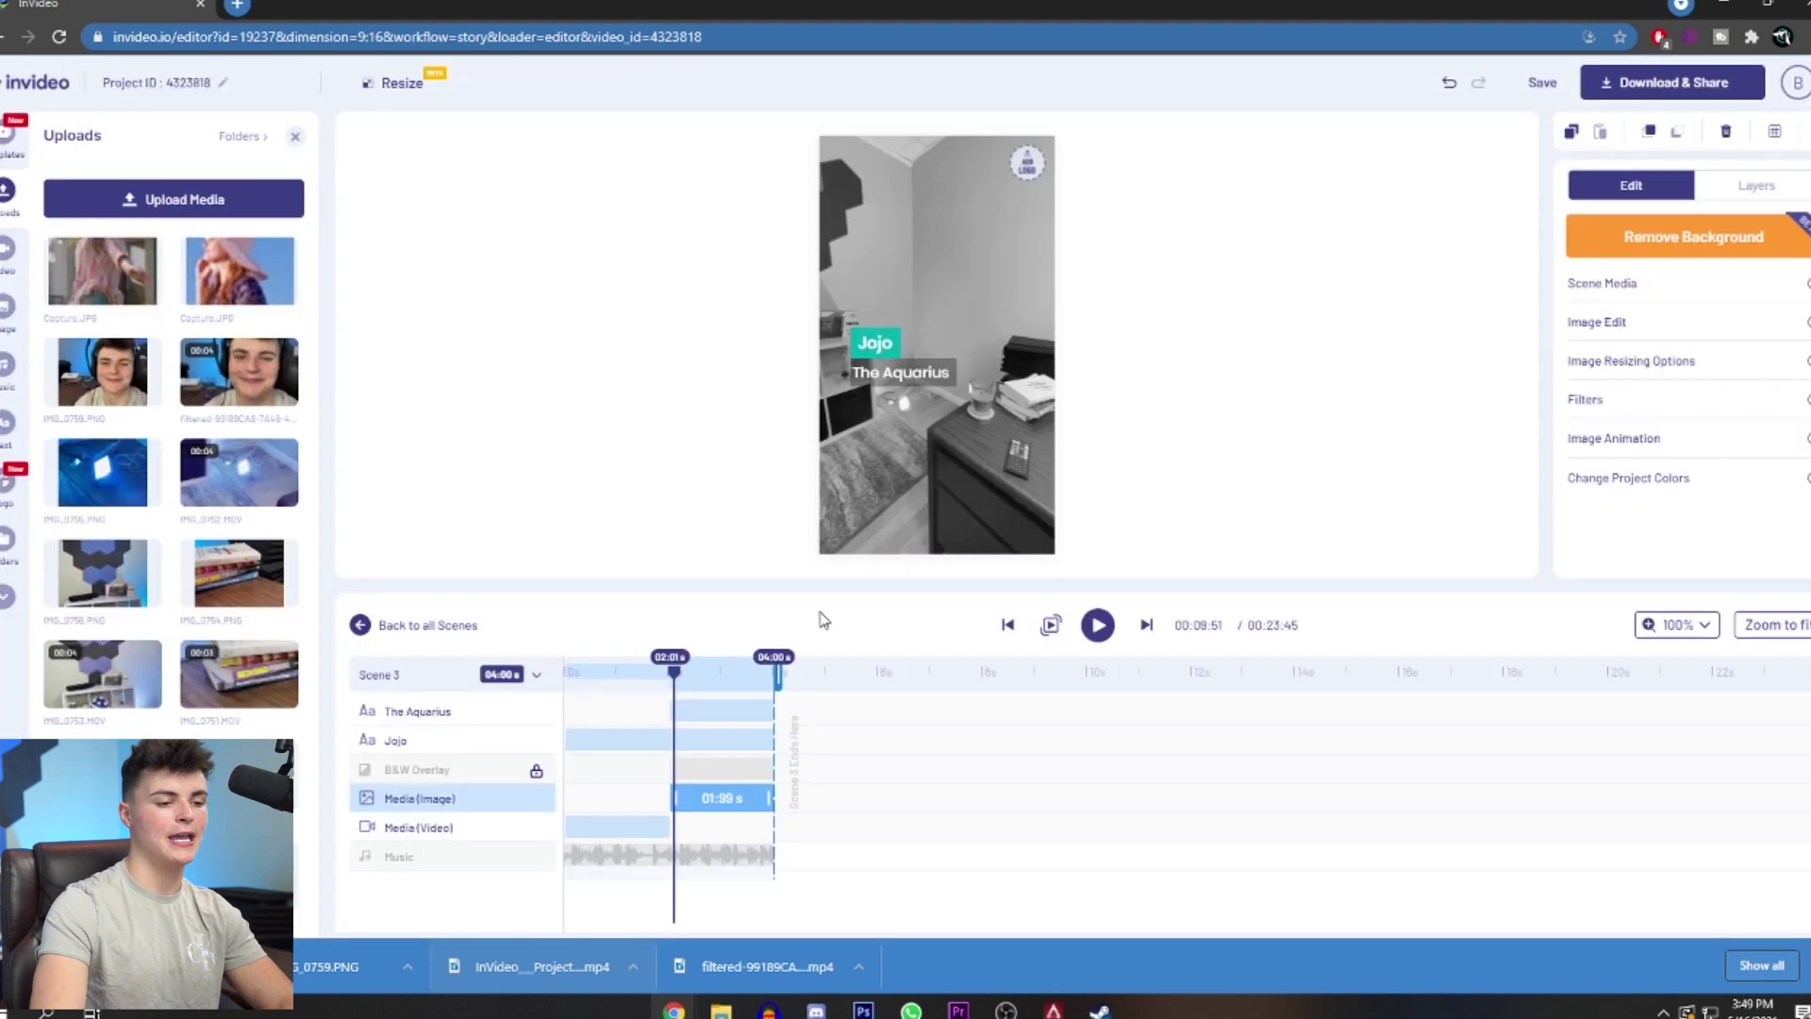
pyautogui.moveTo(679, 683); pyautogui.dragTo(590, 683)
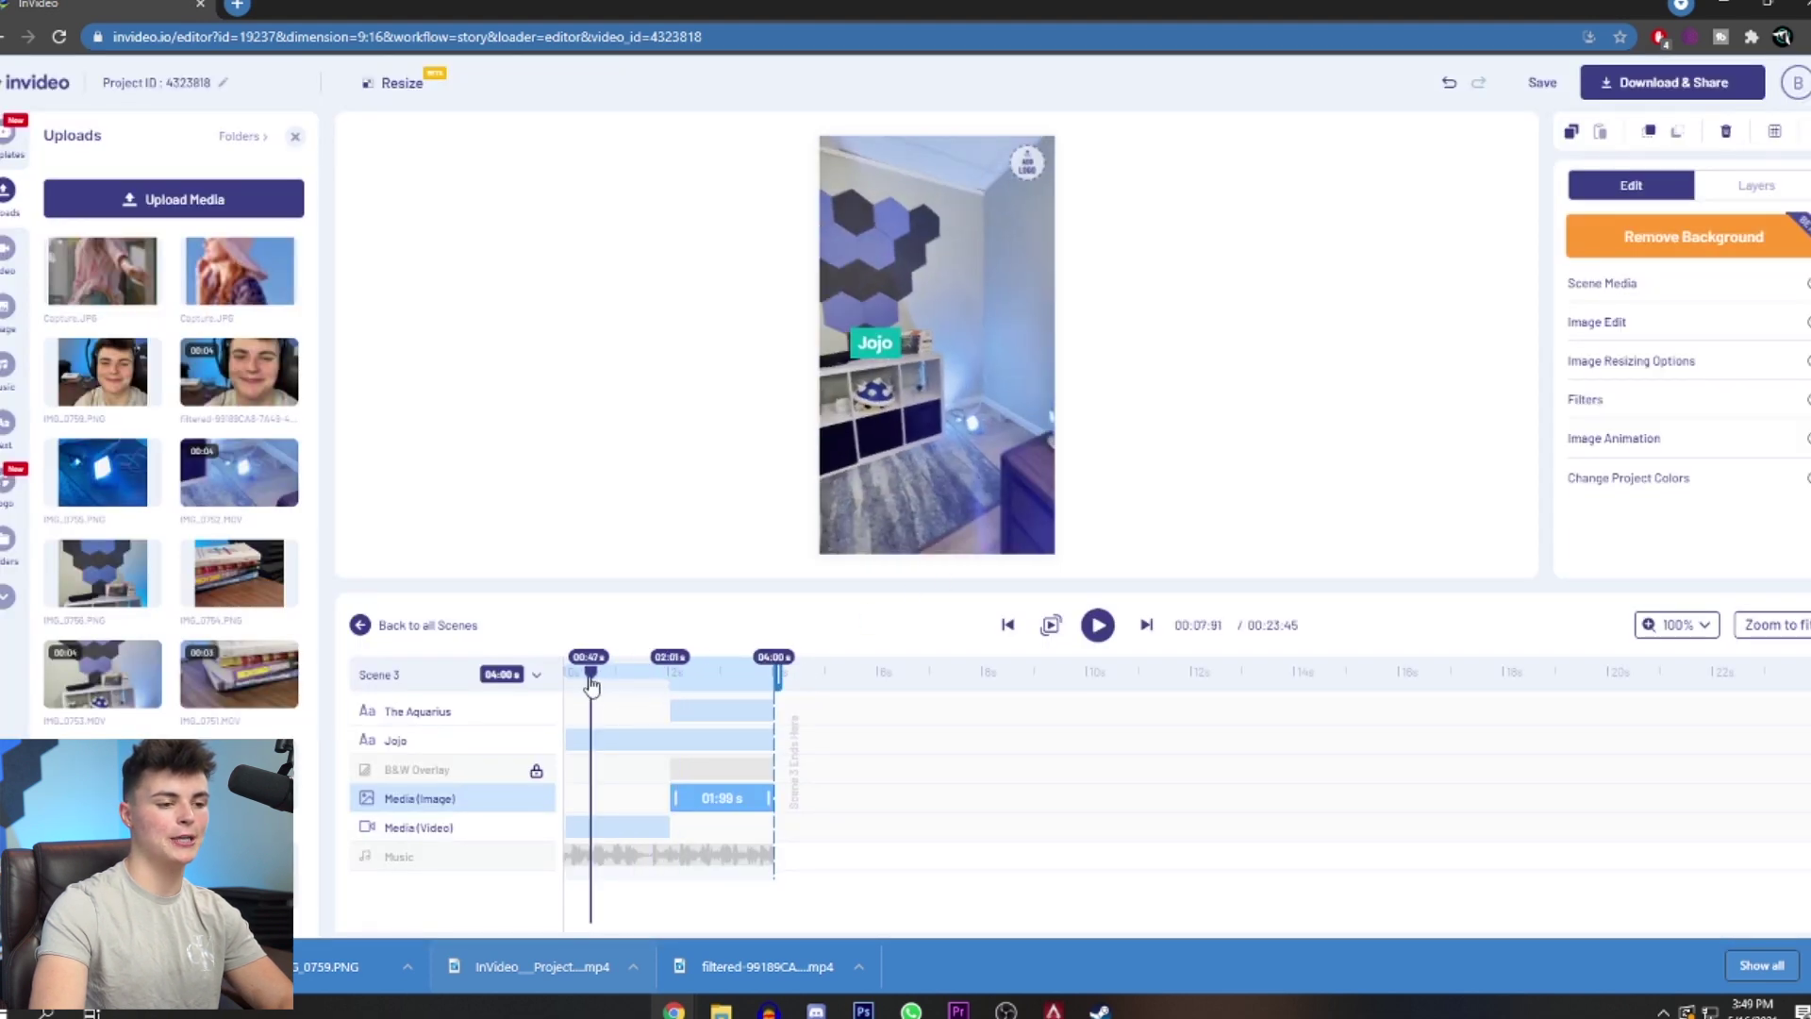
pyautogui.click(1100, 626)
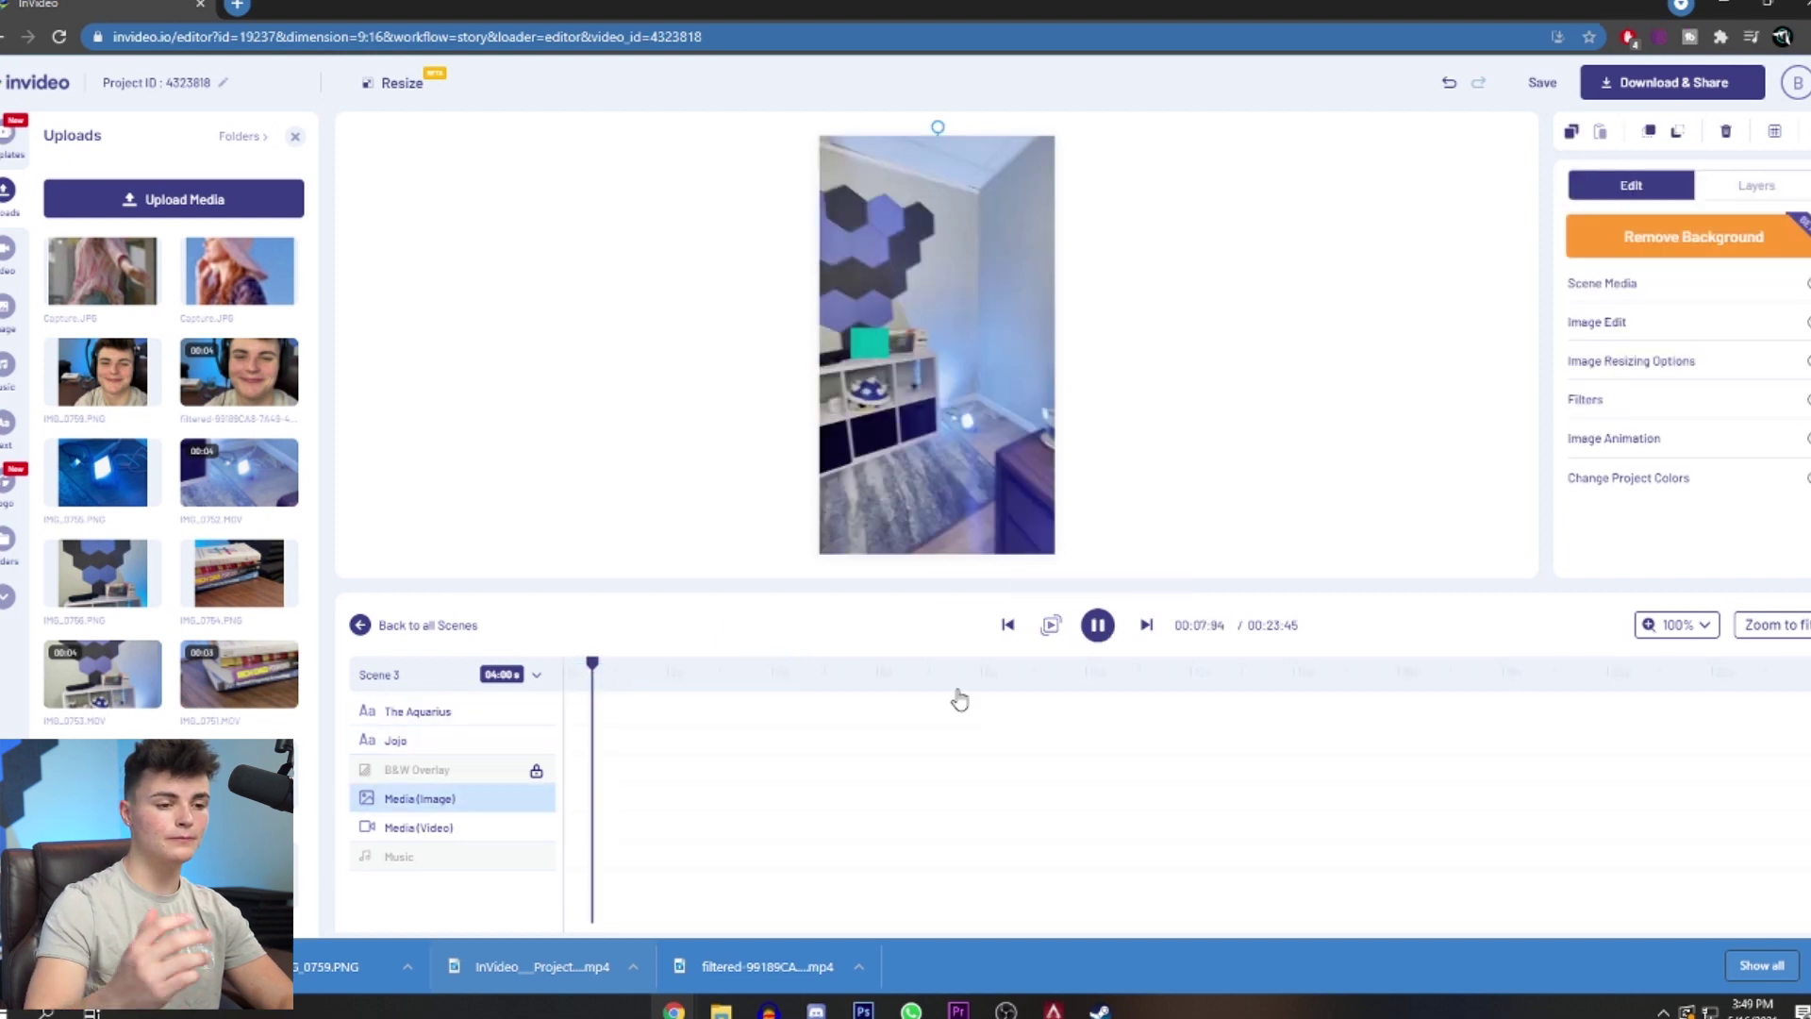
pyautogui.press('space')
pyautogui.press('space')
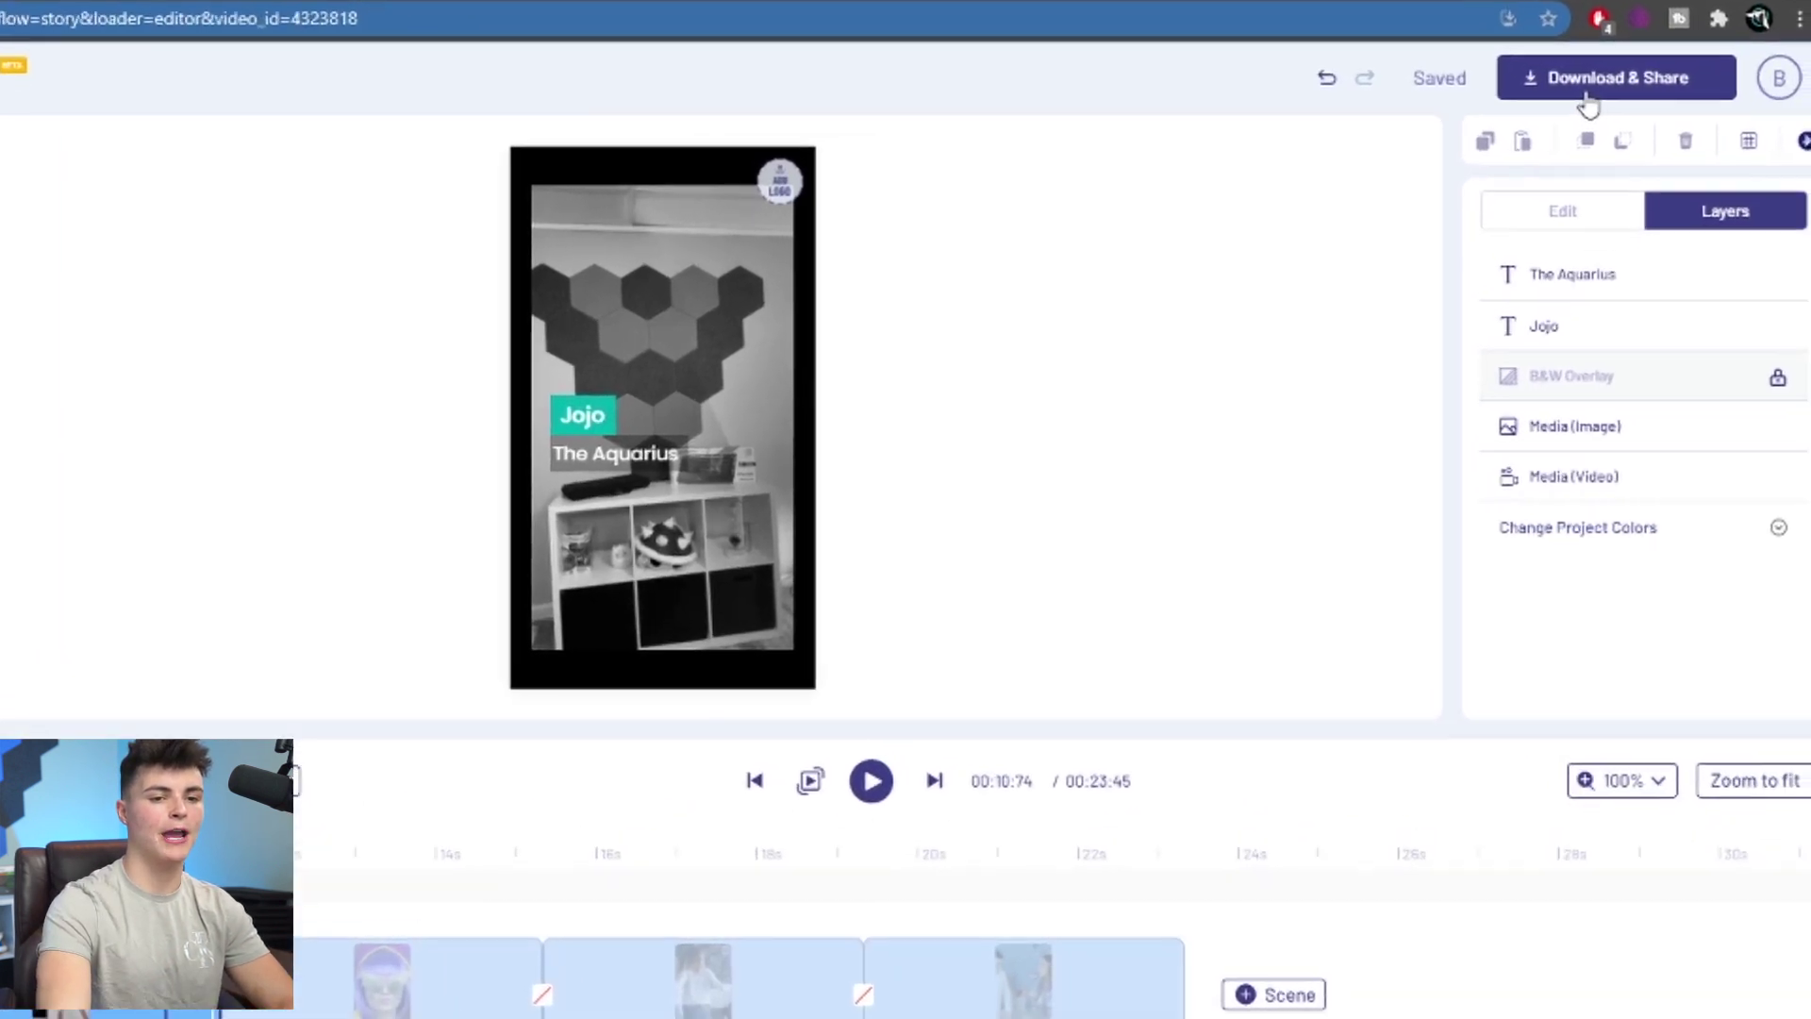
# Export the video at the default 1080p resolution.
pyautogui.click(1650, 83)
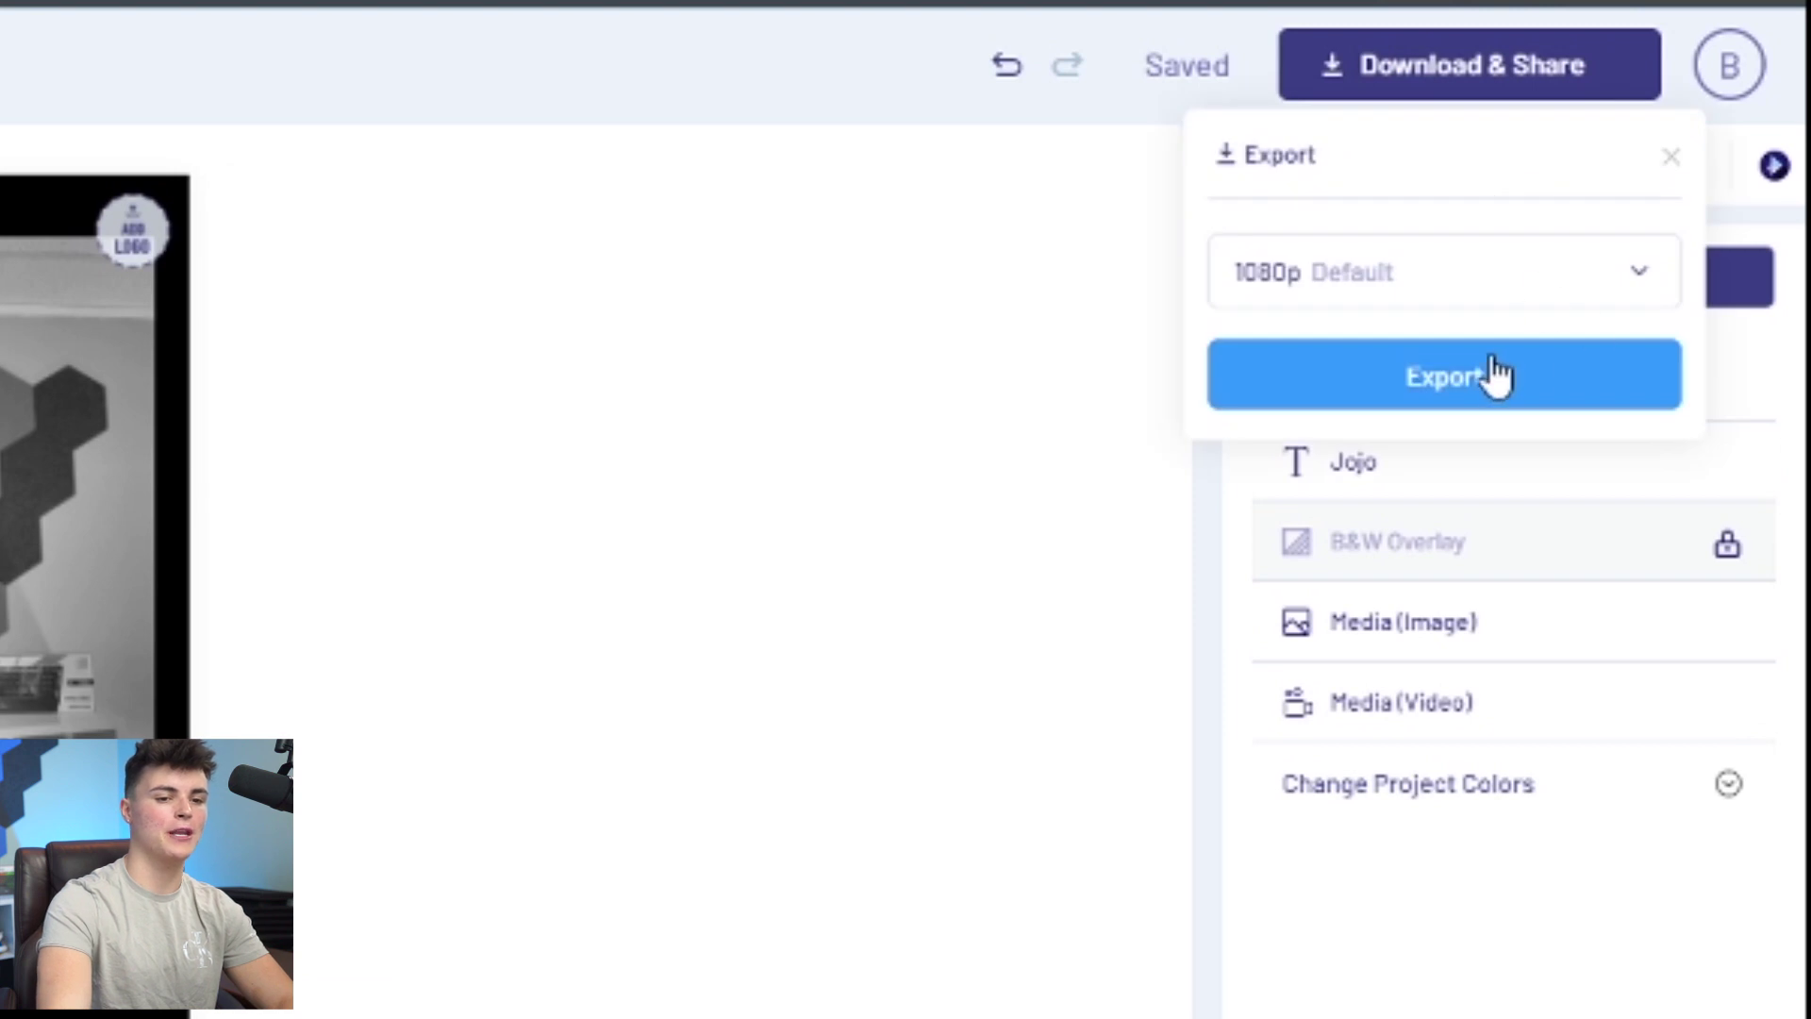
pyautogui.click(1495, 375)
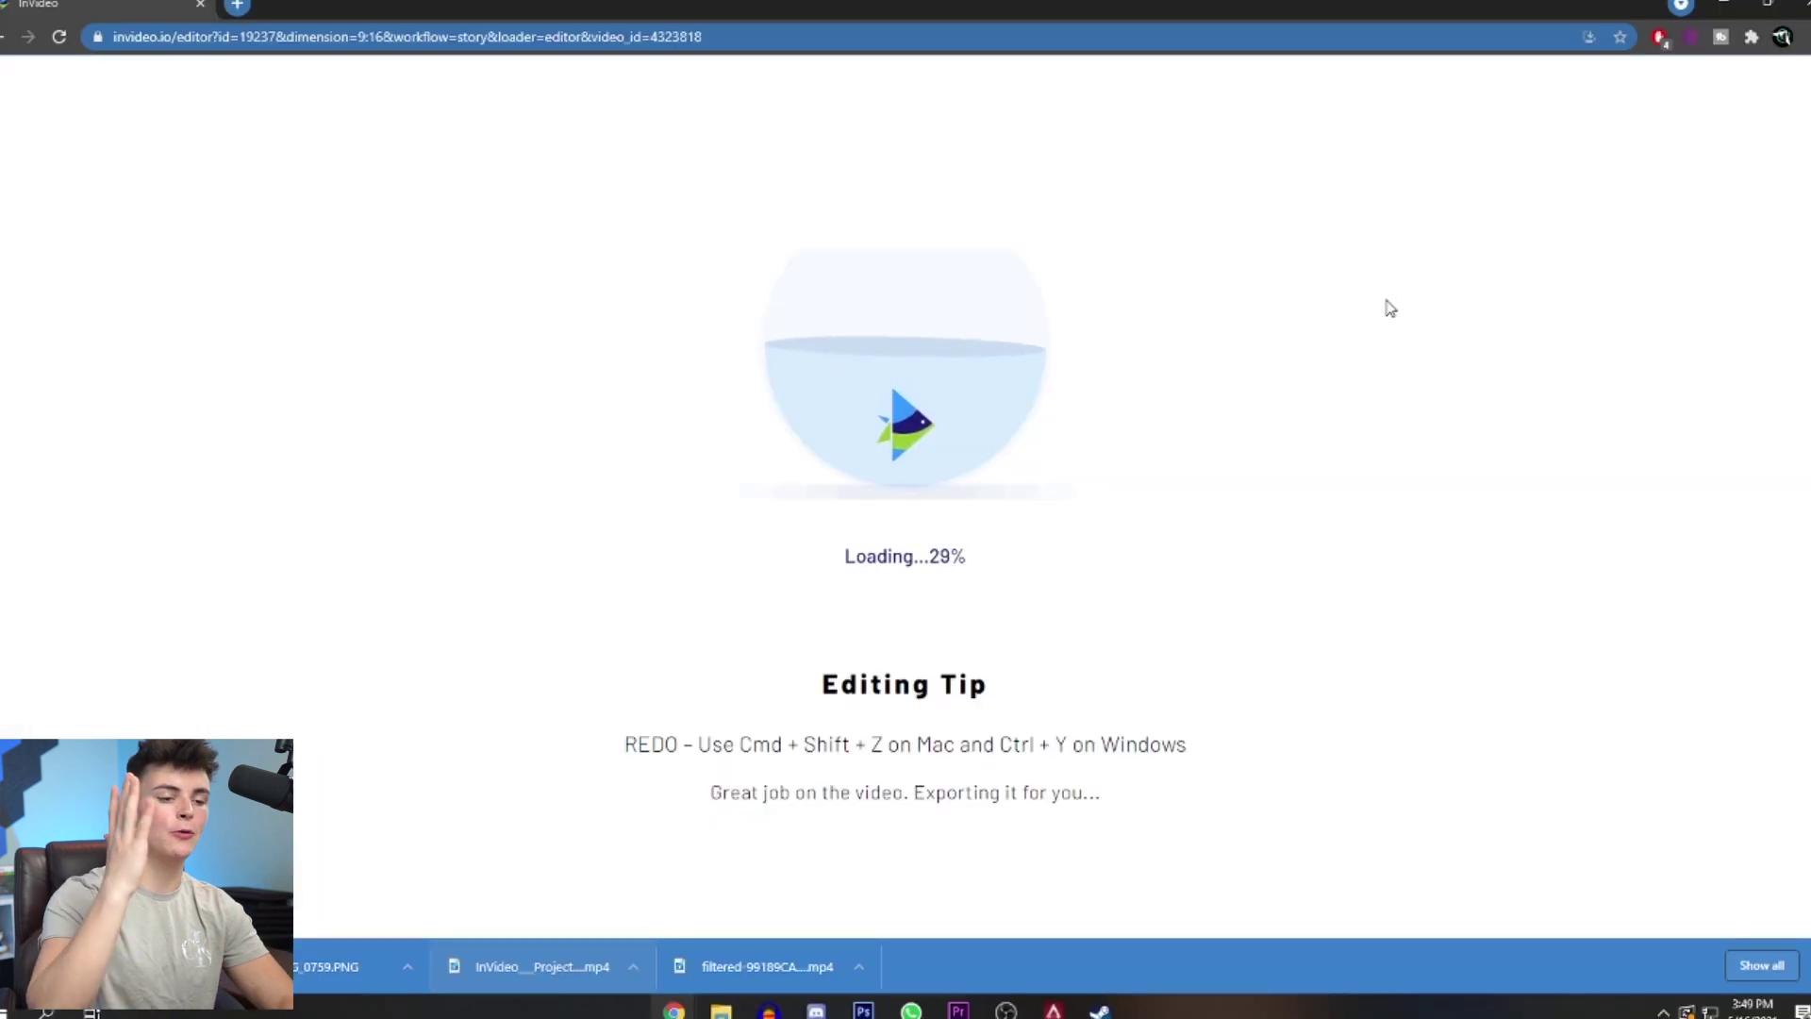